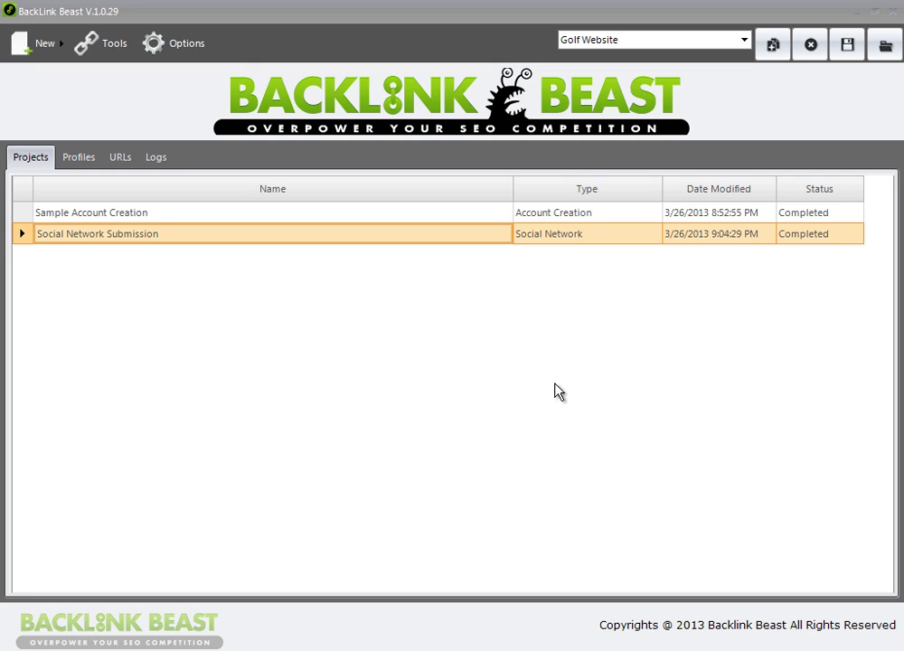
- Open the Sample Account Creation project's registration window, then close it again
left_click(56, 41)
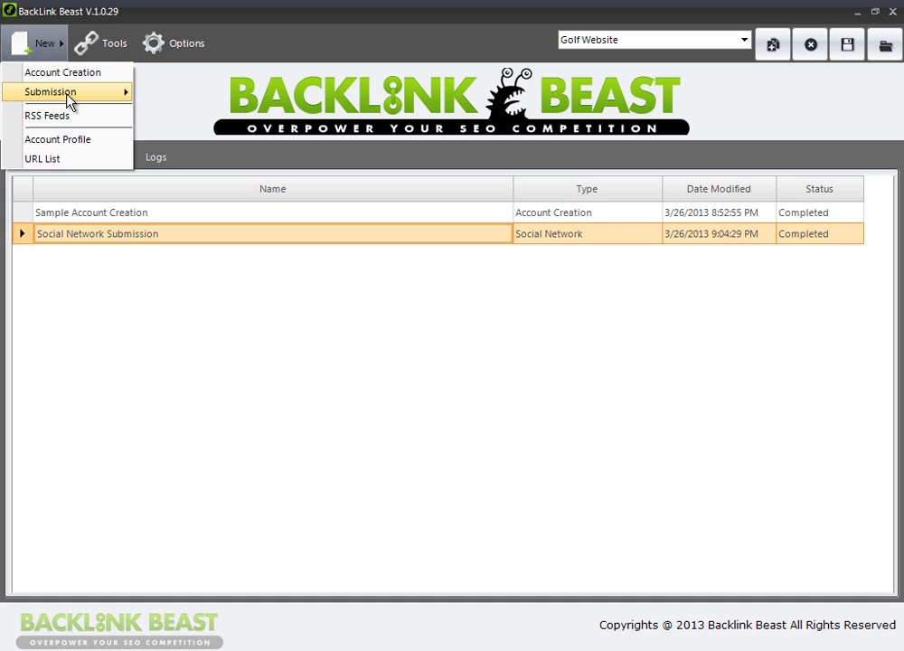
mouse_move(70, 97)
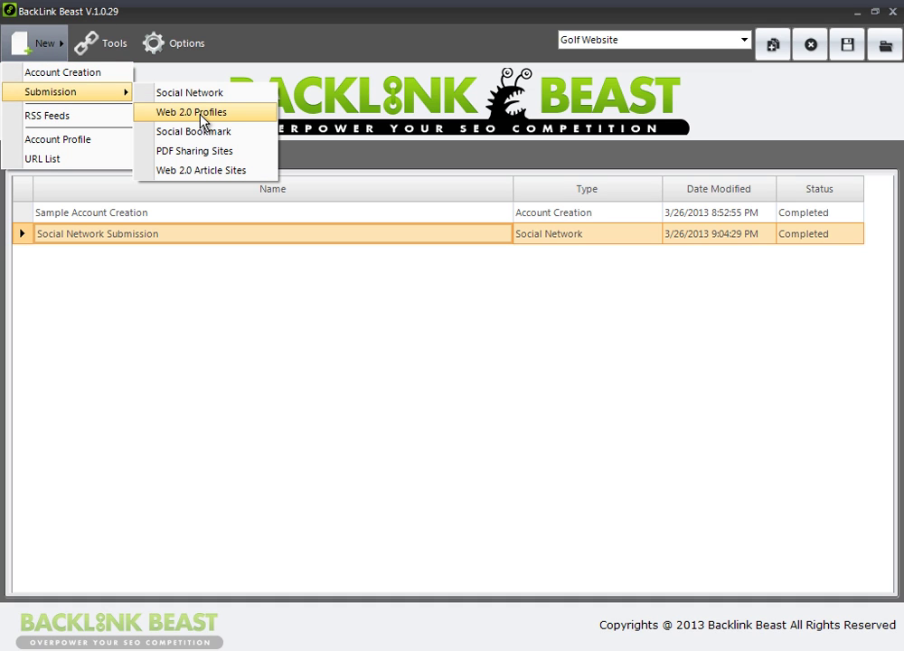
double_click(135, 214)
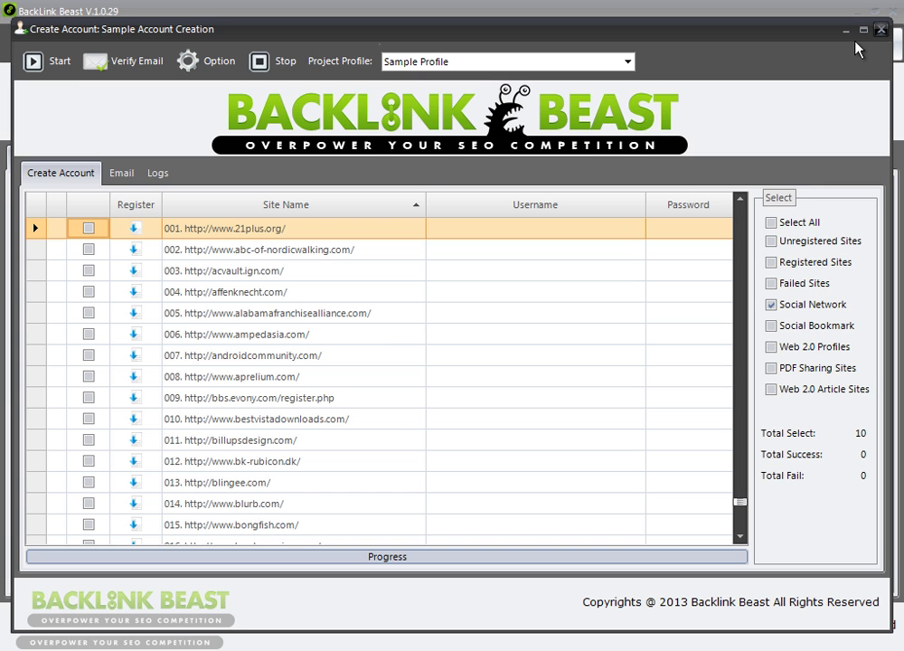
key("alt+F4")
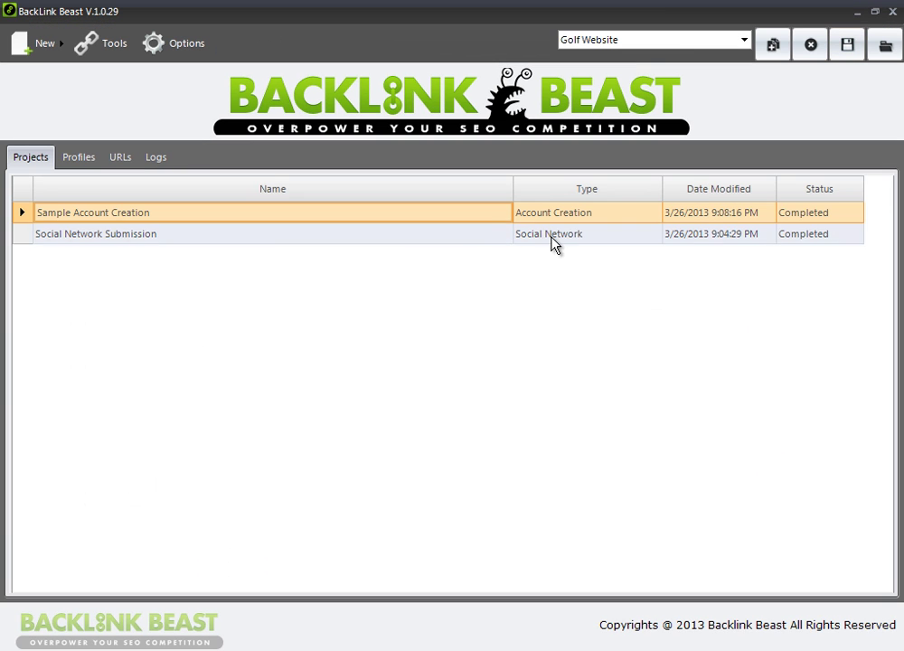
- Reopen Sample Account Creation and switch the site filter from Social Network to Web 2.0 Profiles, none selected
double_click(107, 215)
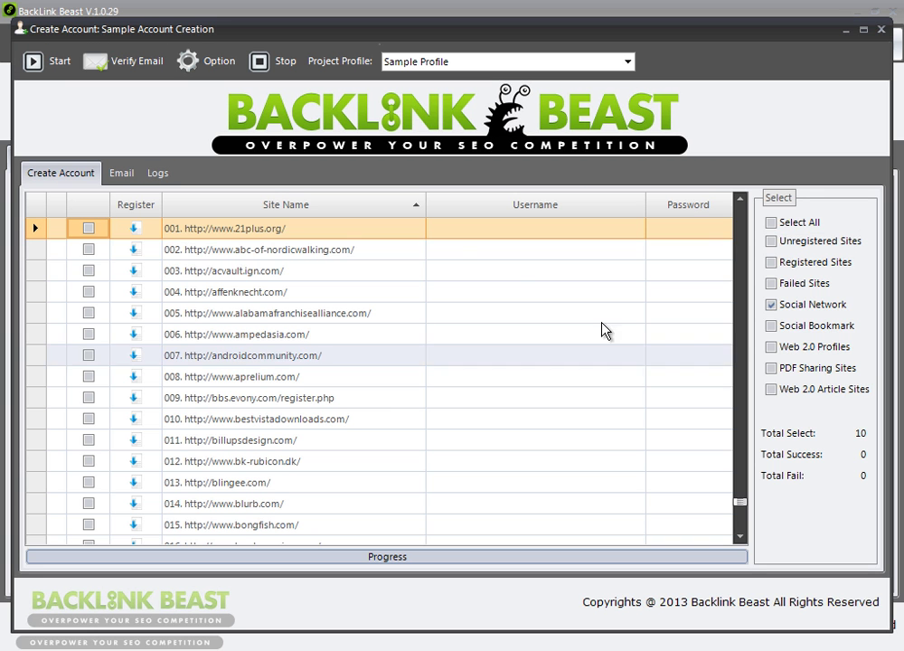
left_click(772, 307)
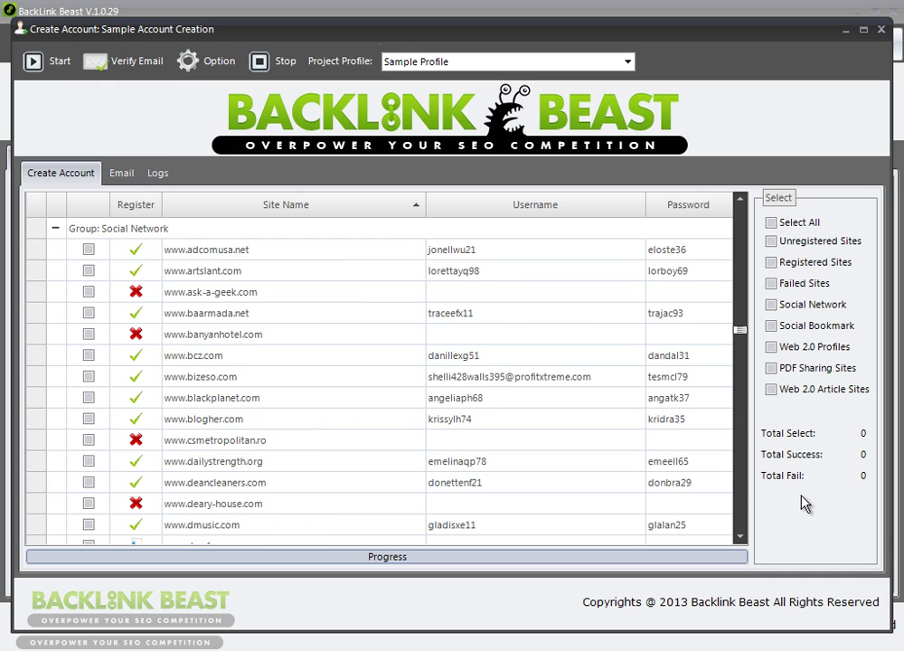
left_click(771, 347)
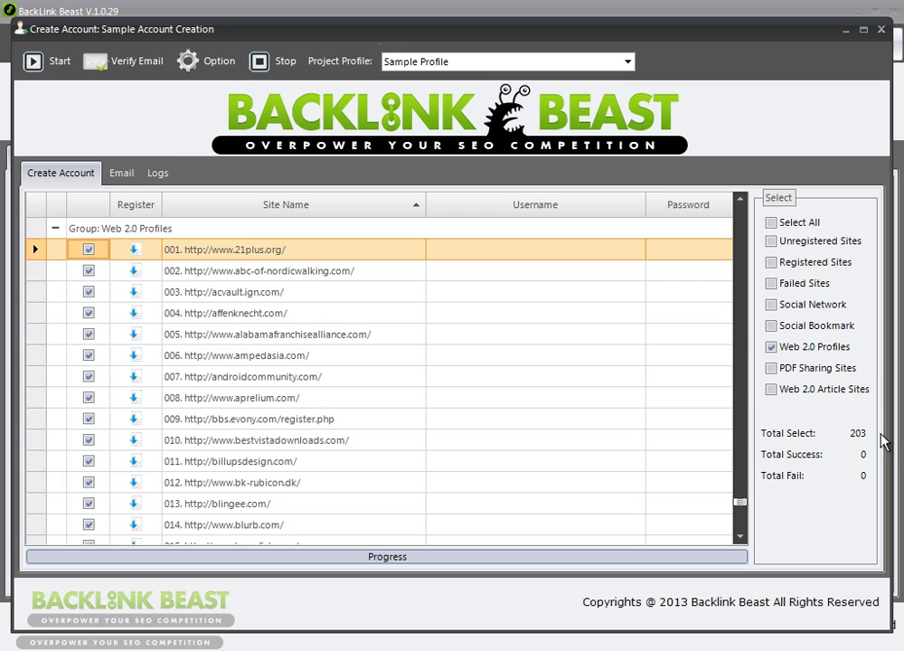
left_click(771, 347)
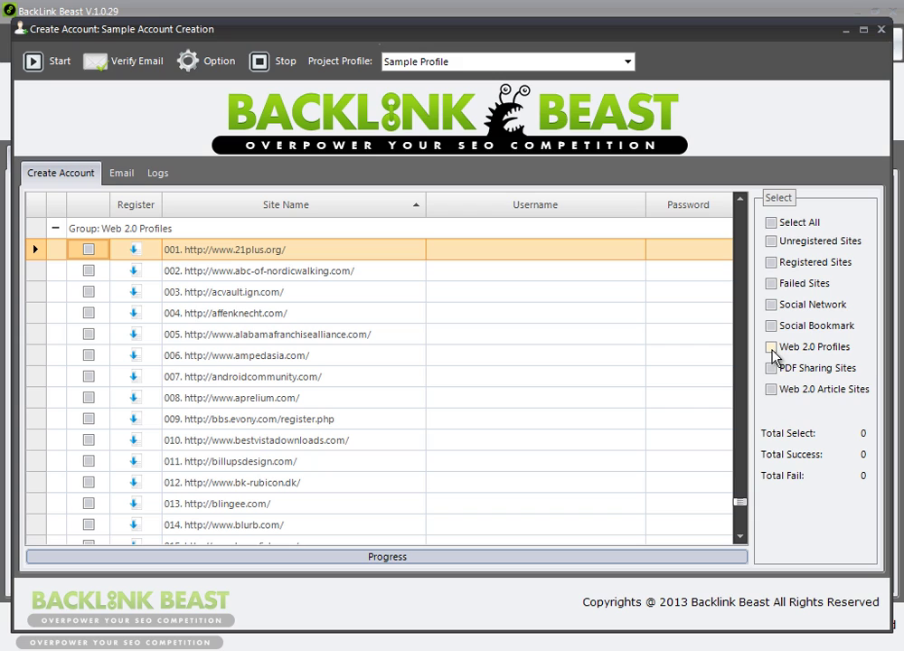
- Tick Web 2.0 sites 001 through 014 for registration, then show the Email settings
left_click(88, 249)
left_click(88, 270)
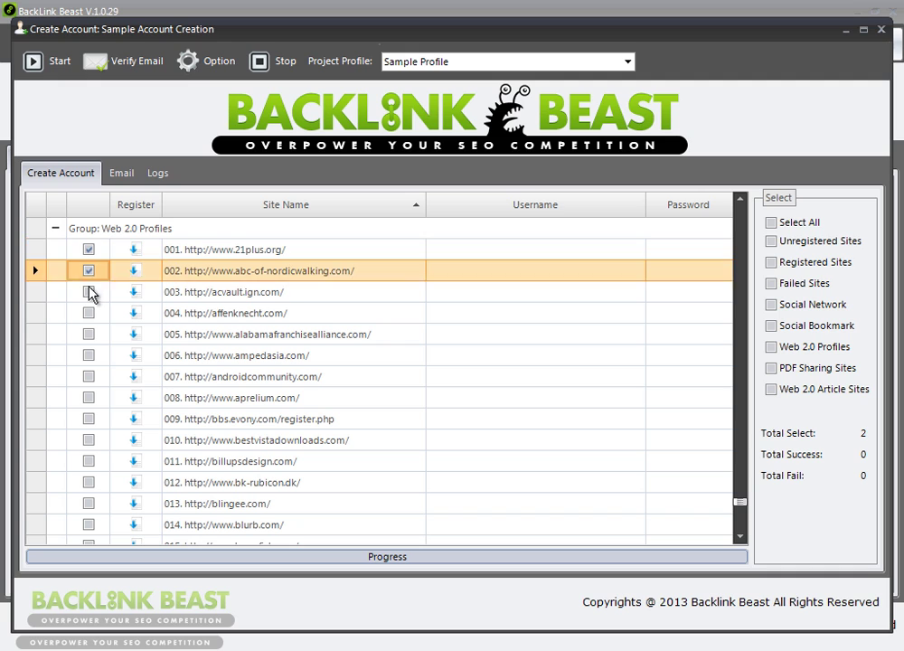
left_click(88, 292)
left_click(89, 313)
left_click(88, 333)
left_click(88, 355)
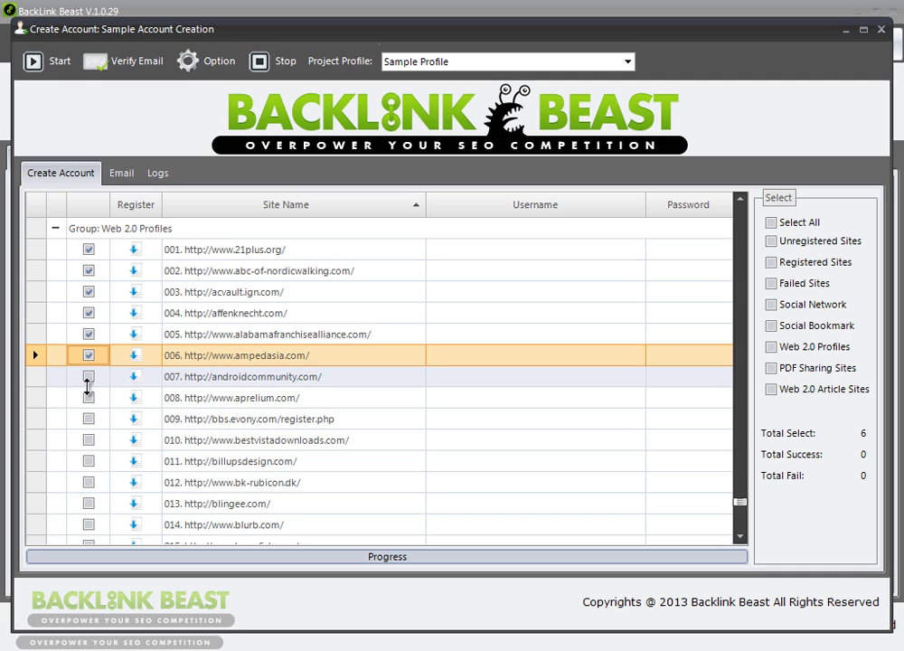
left_click(89, 376)
left_click(88, 398)
left_click(89, 419)
left_click(88, 440)
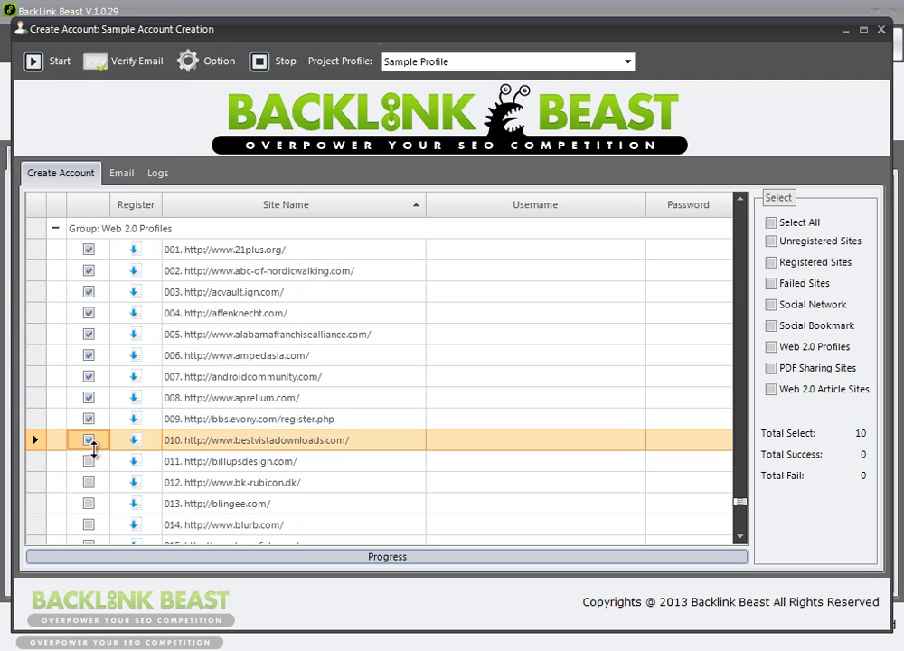
left_click(89, 470)
left_click(89, 482)
left_click(88, 504)
left_click(89, 461)
left_click(89, 525)
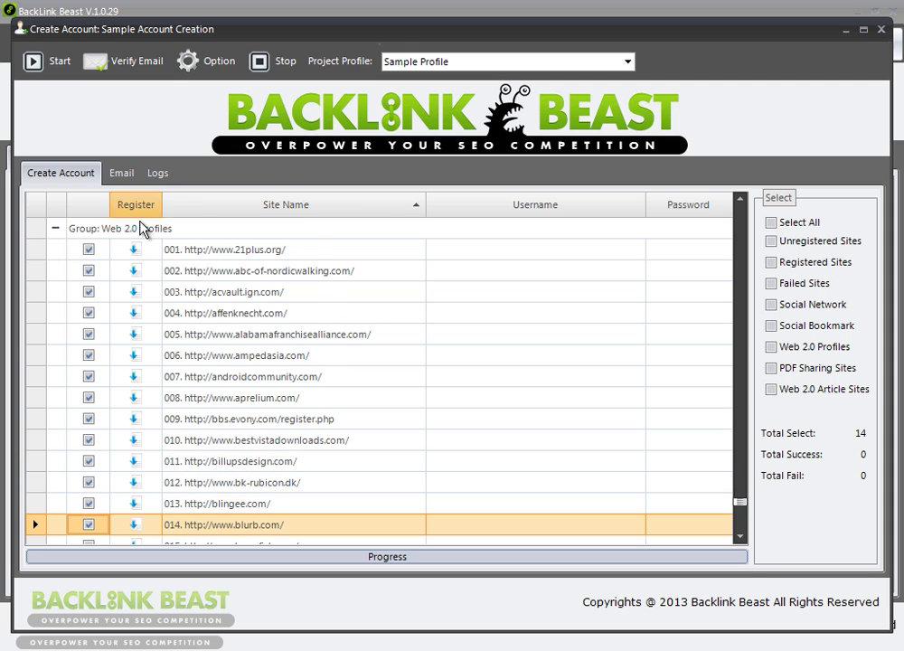
left_click(121, 173)
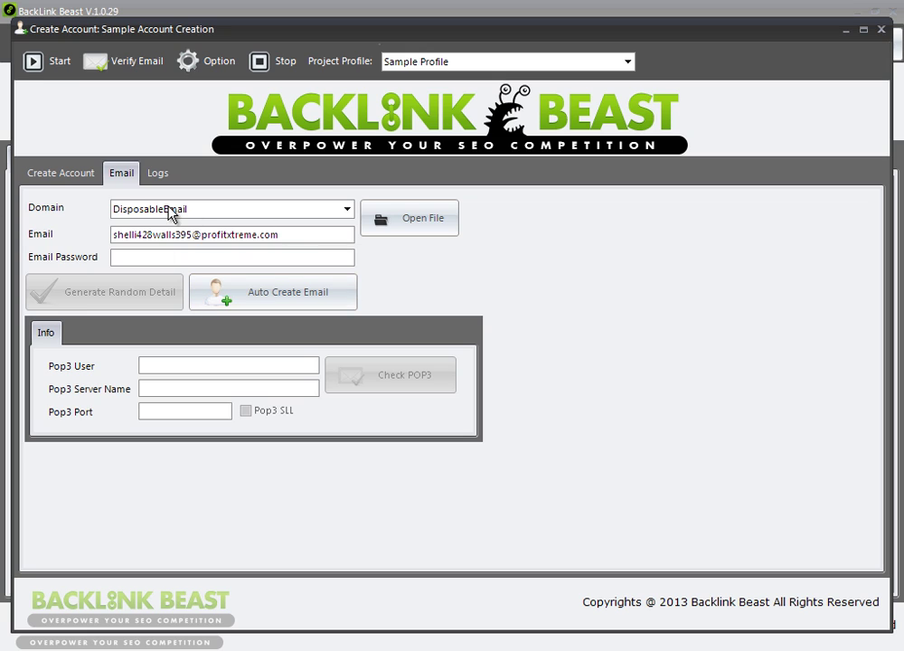
- Choose DisposableEmail as the email domain and return to the Create Account site list
left_click(286, 216)
left_click(269, 244)
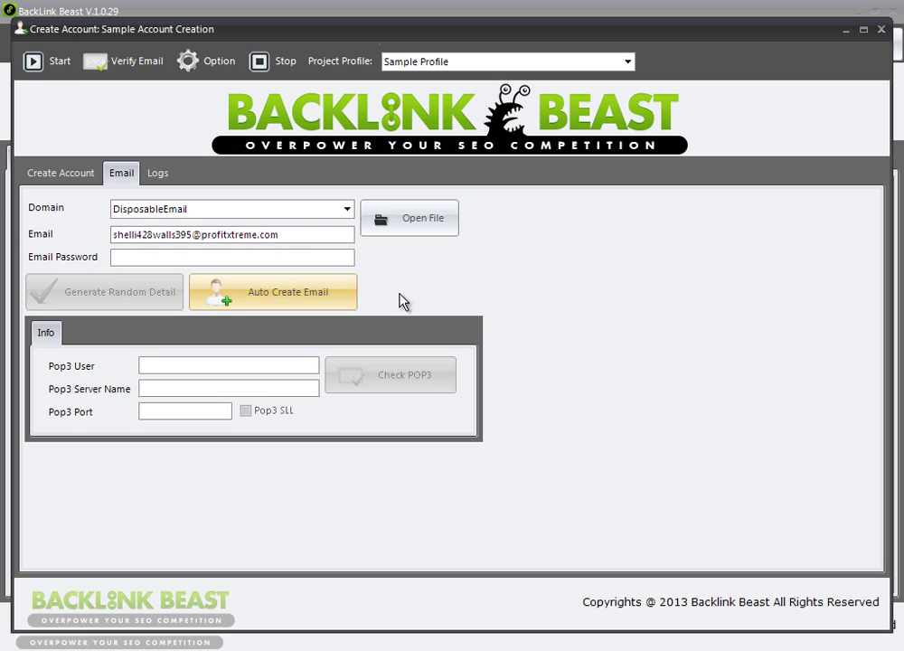
left_click(61, 176)
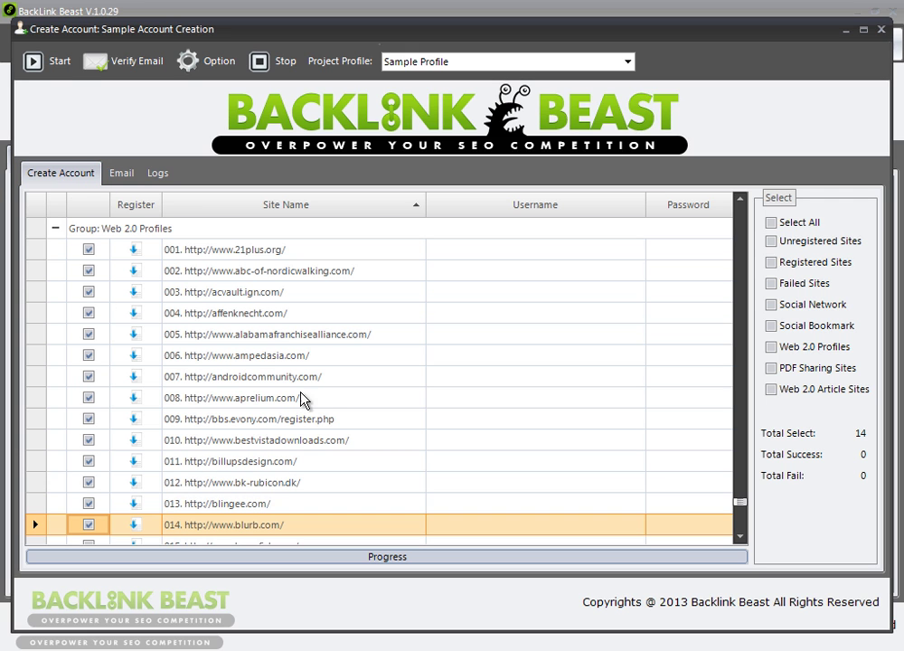
- Start registration on the selected sites and let it reach 100% with 9 successes, 6 failures
left_click(52, 66)
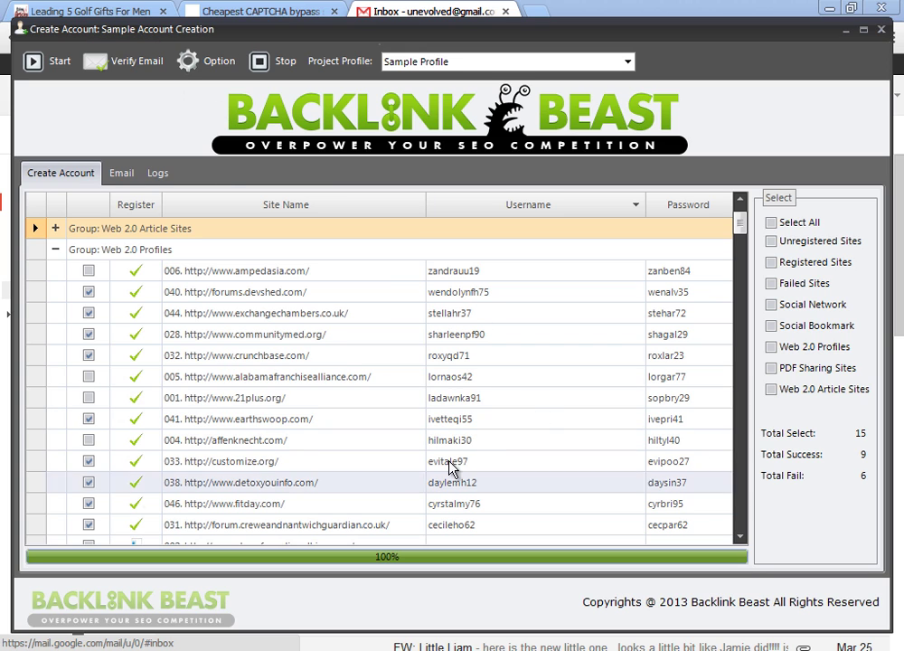
- Tick registered sites 006, 005, 001 and 004, then run Verify Email on the 19 selected
left_click(89, 270)
left_click(88, 376)
left_click(89, 398)
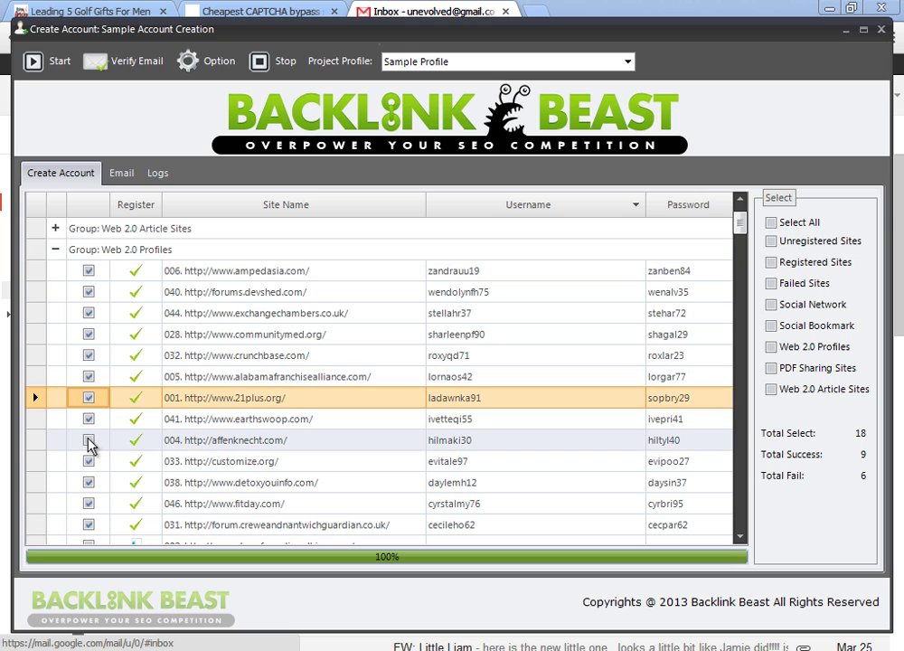
left_click(89, 441)
scroll(61, 494, "down", 1)
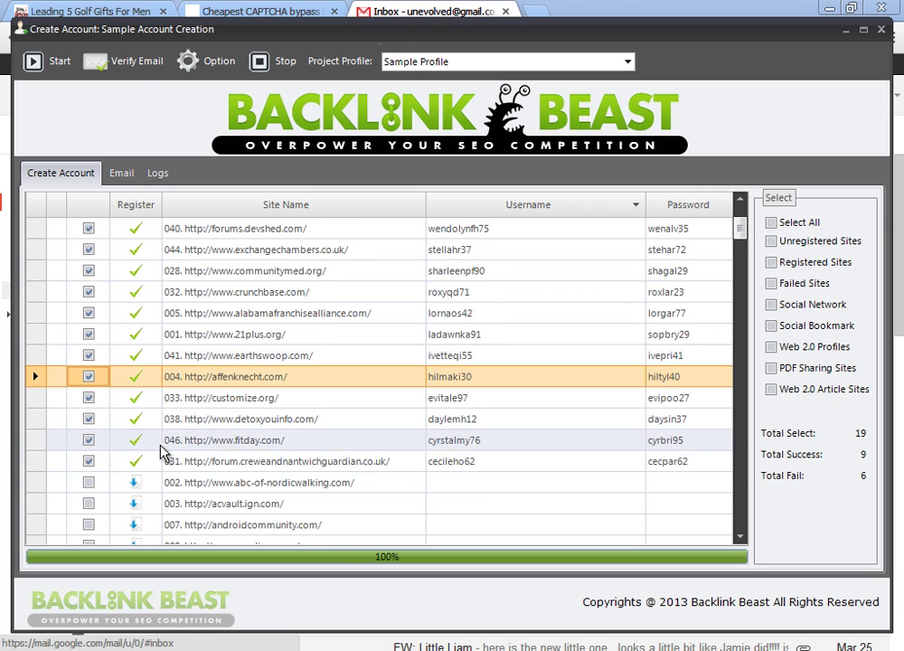
scroll(125, 347, "up", 1)
left_click(129, 63)
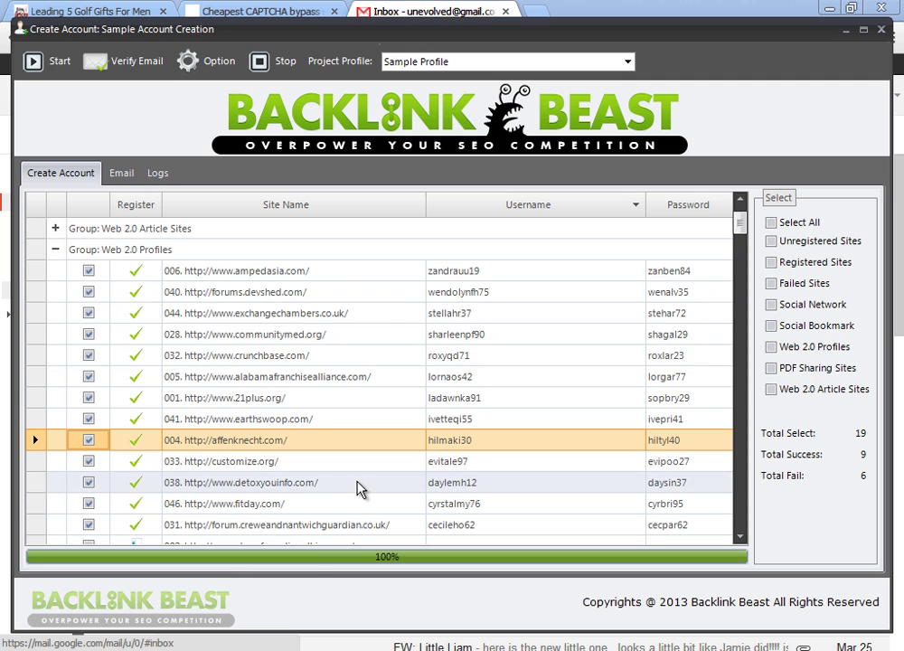
- Close the registration window and create a new Web 2.0 Profiles submission project
left_click(882, 30)
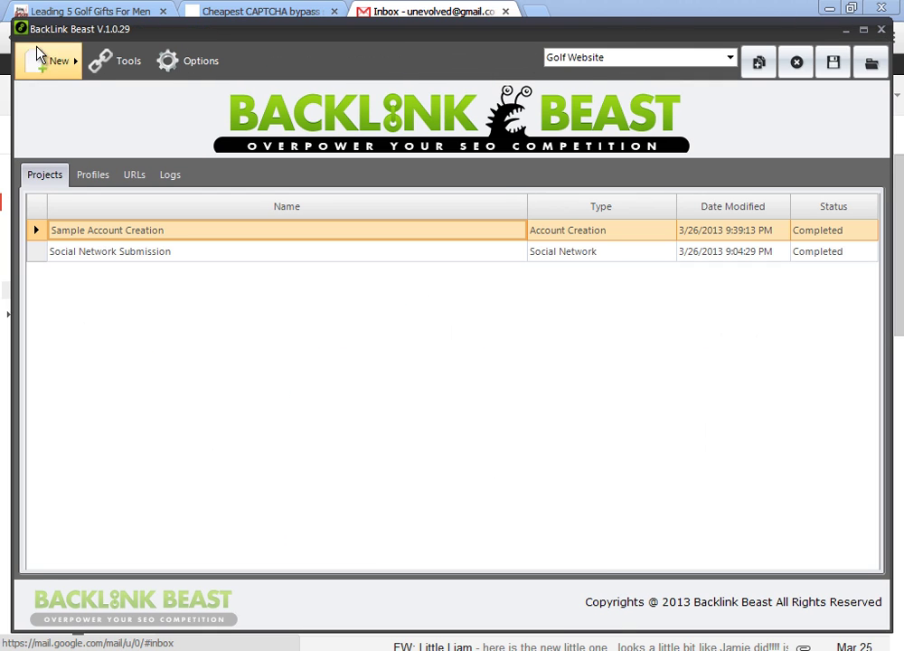
left_click(59, 61)
mouse_move(89, 110)
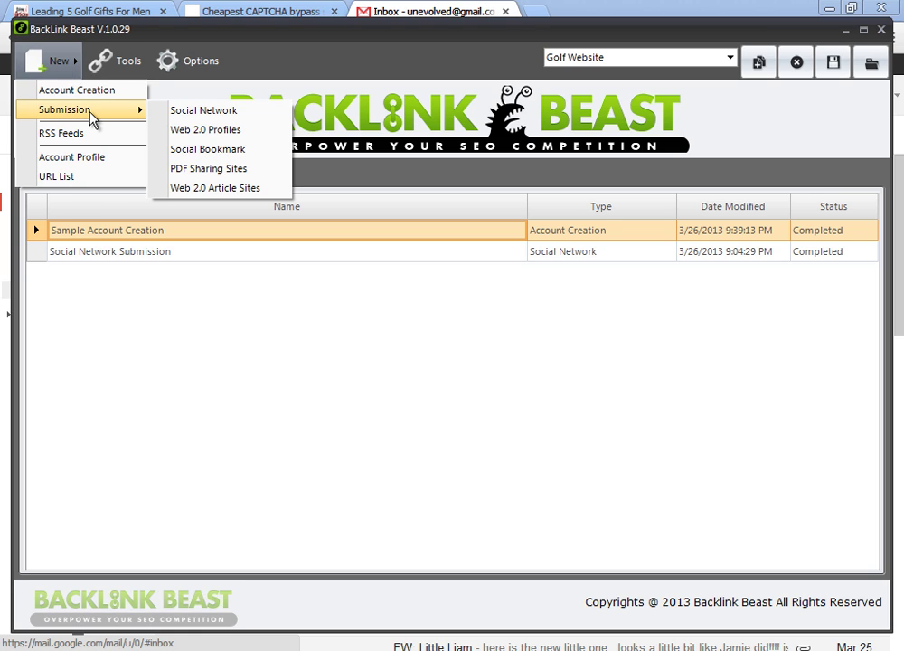
left_click(213, 134)
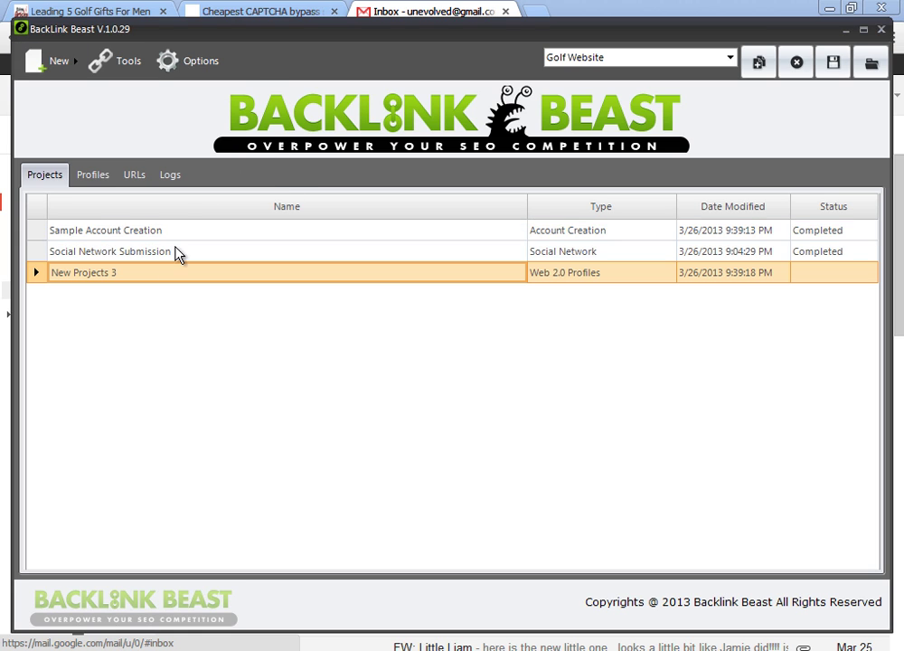
- Open New Projects 3, sort its sites by Username in reverse order, and close it
double_click(123, 280)
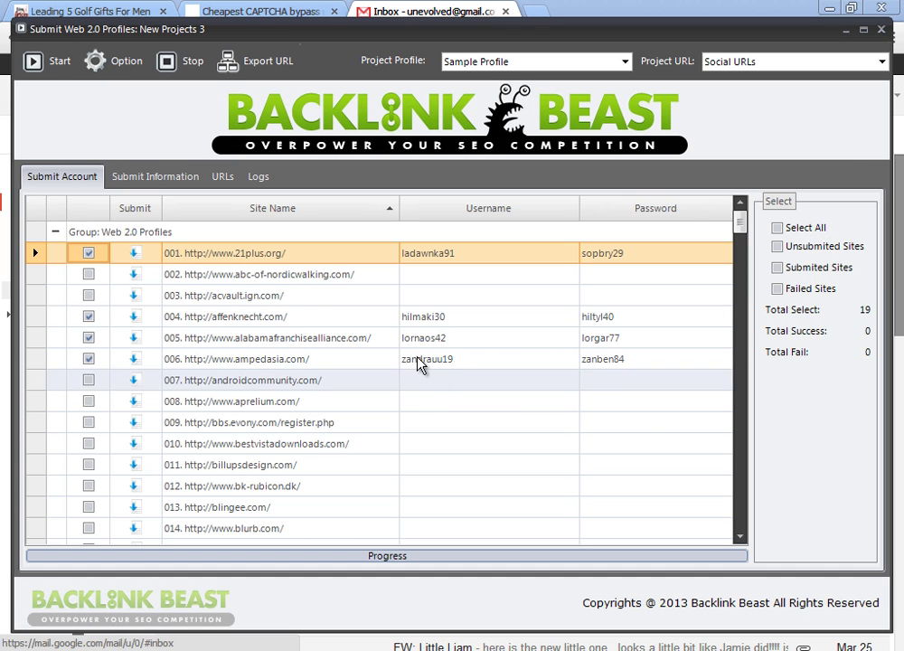
left_click(452, 217)
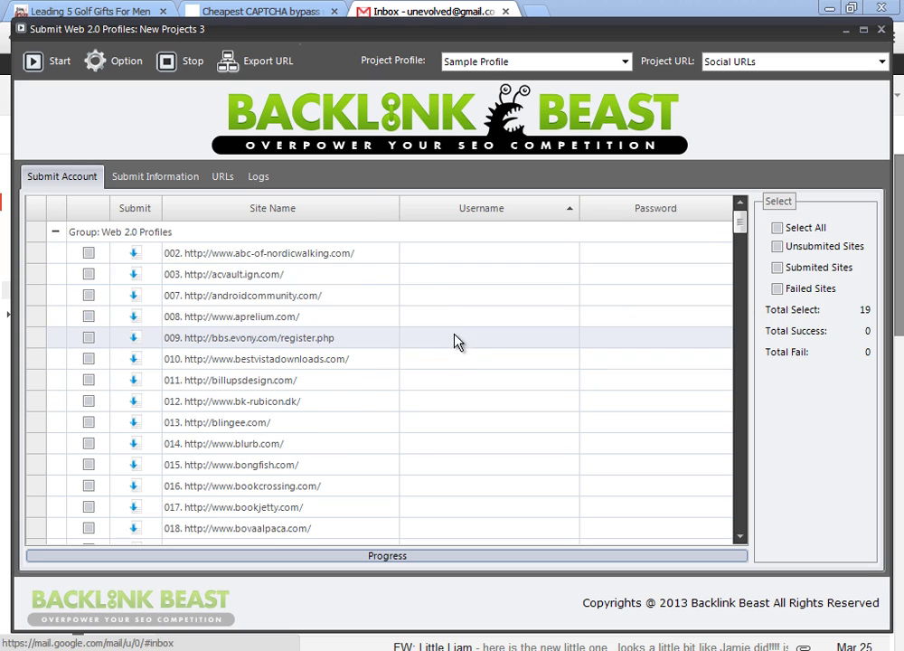
left_click(506, 216)
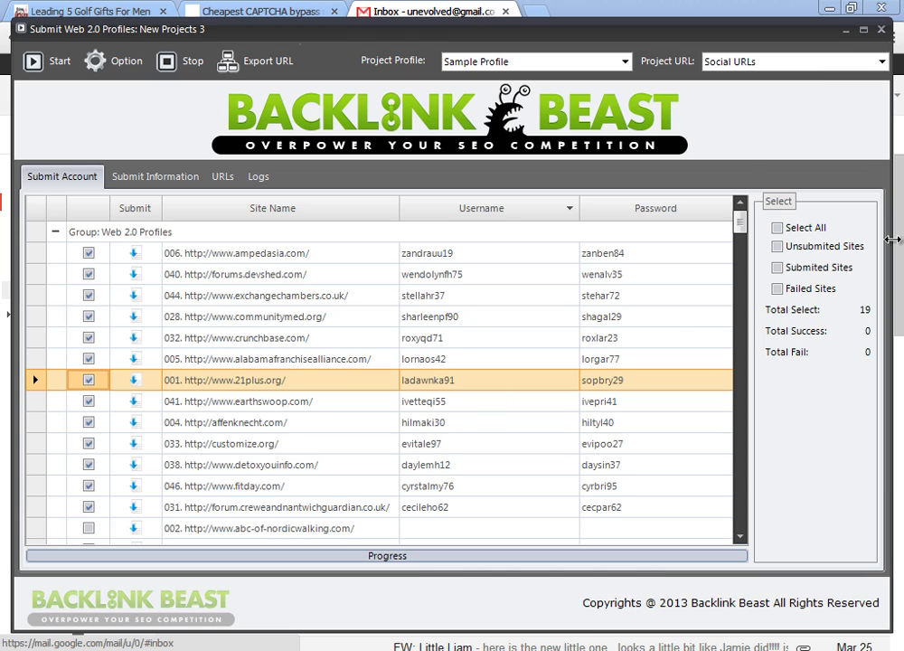
left_click(881, 29)
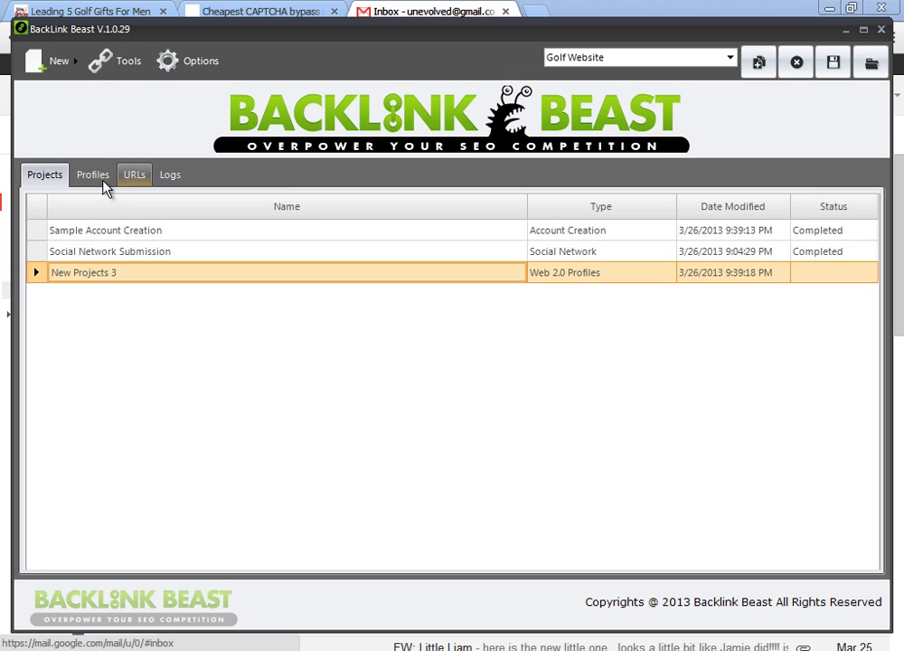
- Create a new URL list and rename it from New URLs 2 to 'Web 2.0 profiles list'
left_click(59, 60)
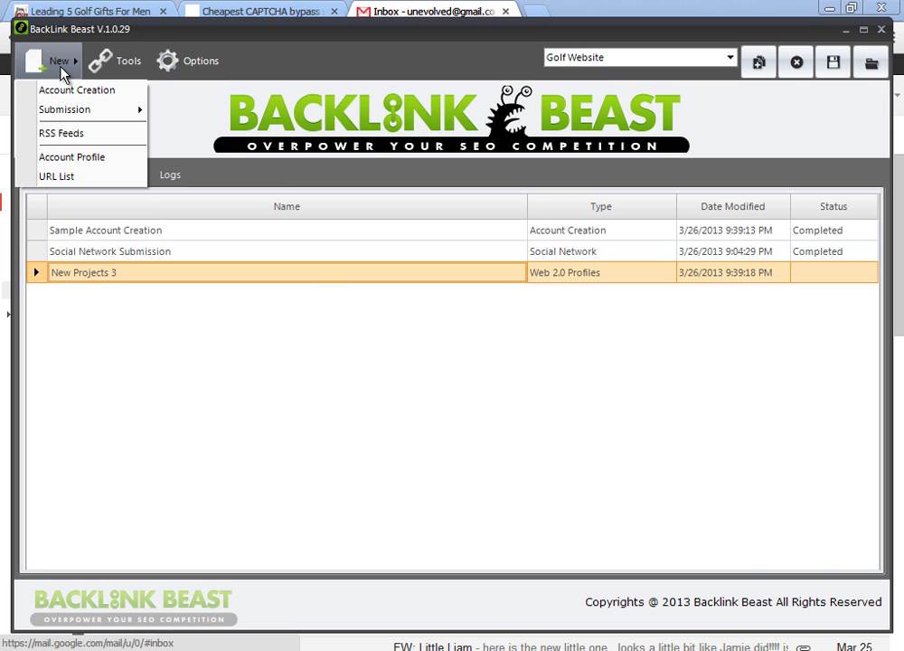
left_click(69, 177)
double_click(105, 254)
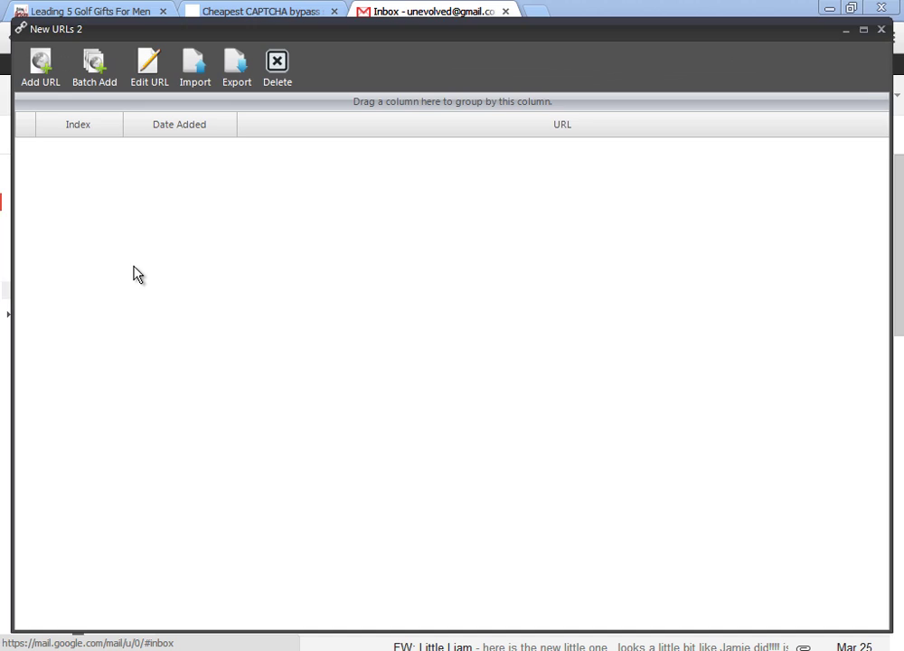
left_click(881, 28)
left_click(310, 244)
type("Web 2.0 profiles list")
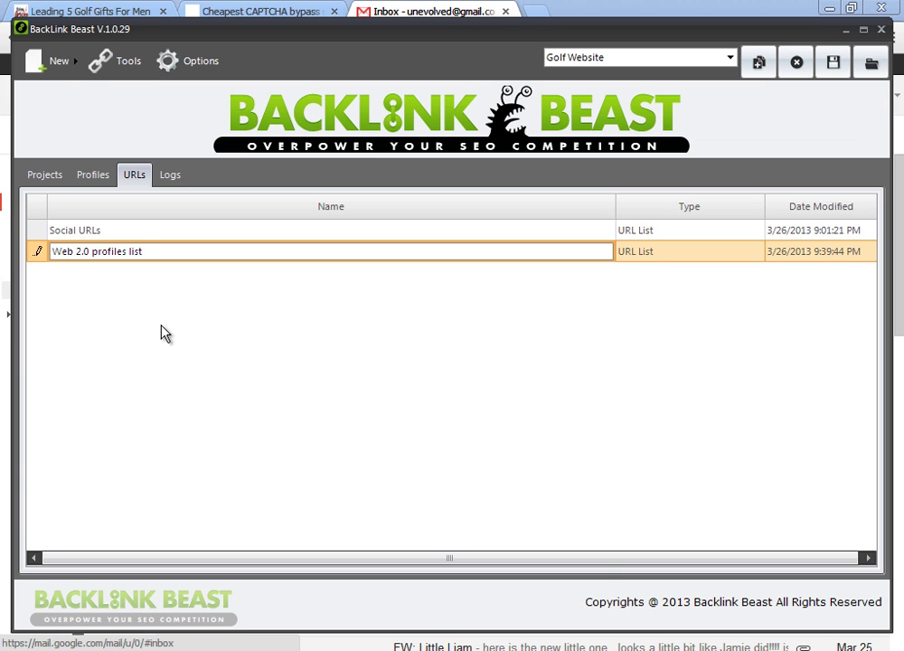
key("Return")
- Reopen New Projects 3, set its Project URL to 'Web 2.0 profiles list', and show Submit Information
left_click(48, 180)
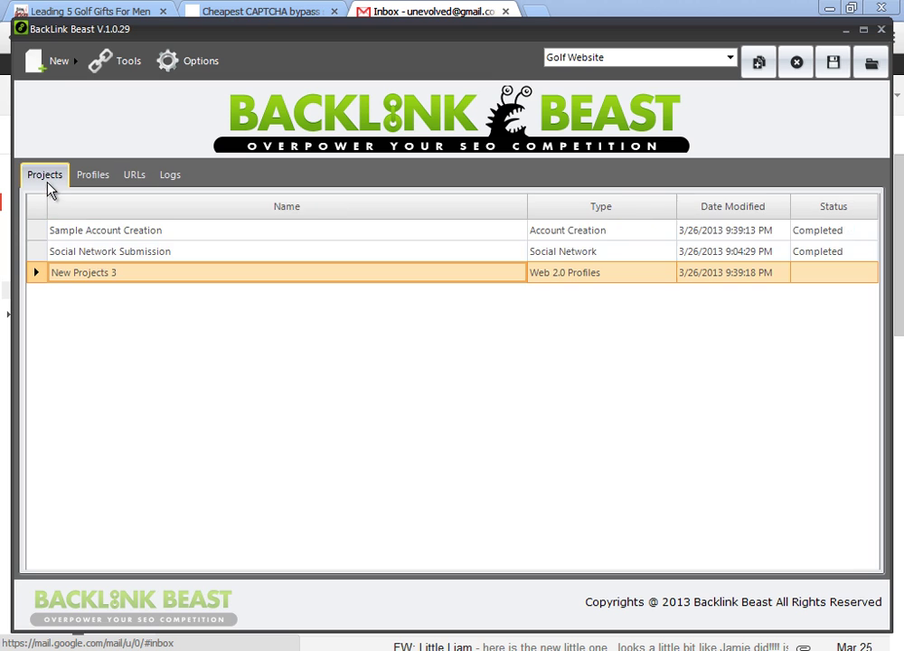
double_click(87, 276)
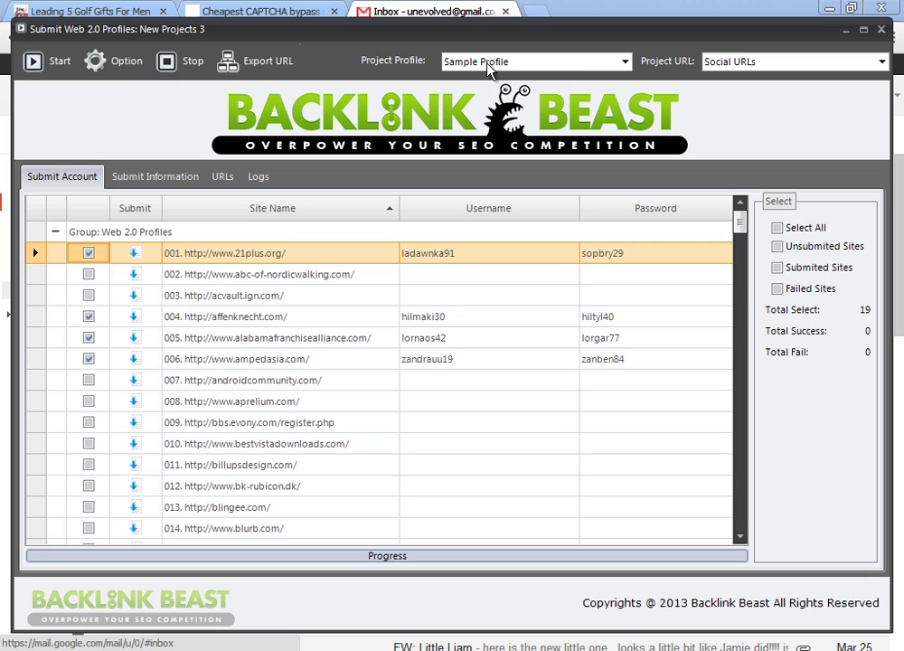
left_click(732, 61)
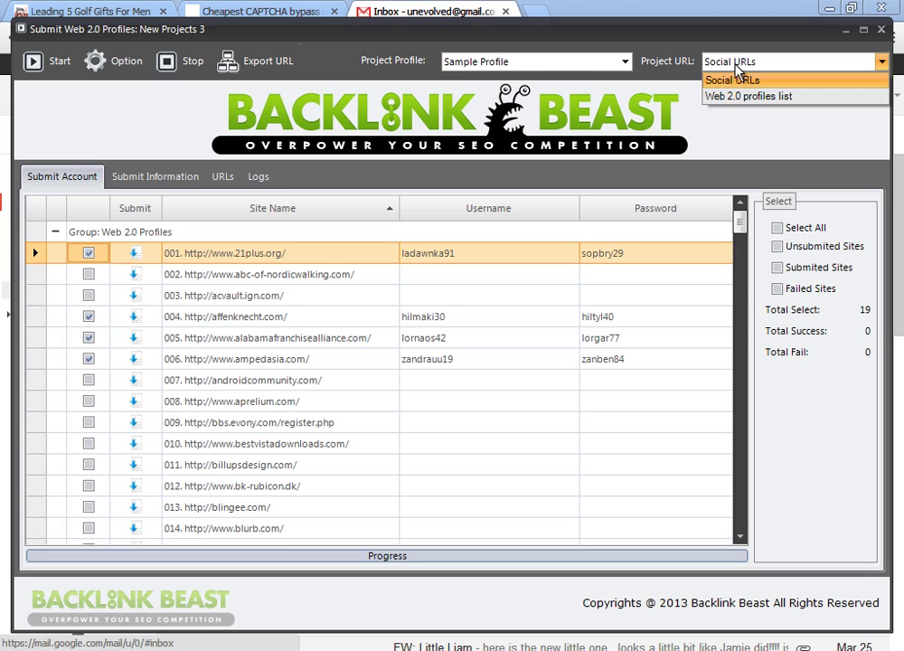
left_click(747, 96)
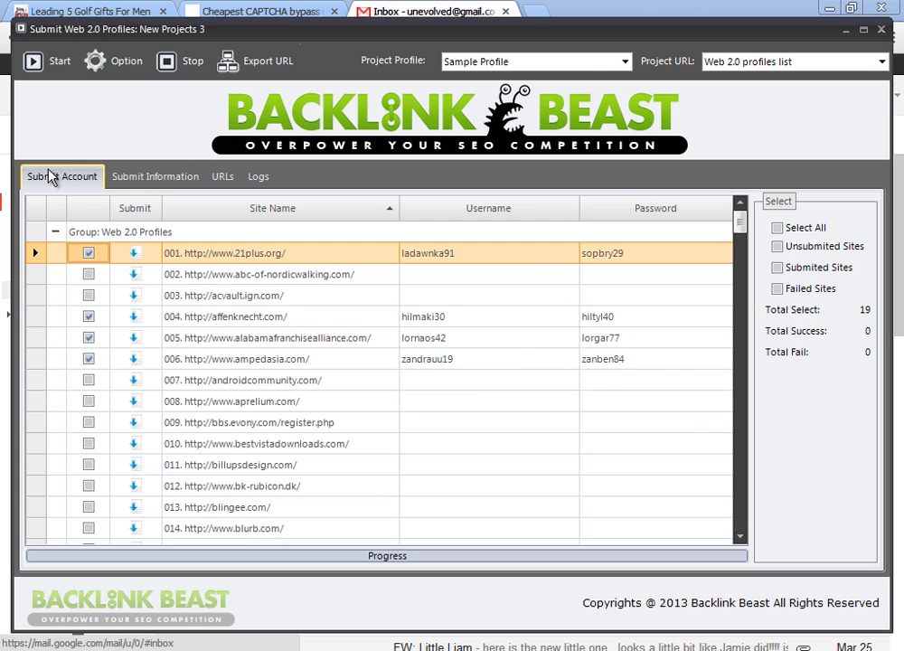
left_click(160, 193)
- Enter the spintax golfer bio beginning 'My name' and check its spun phrases and closing #LINK# placeholder
left_click(106, 233)
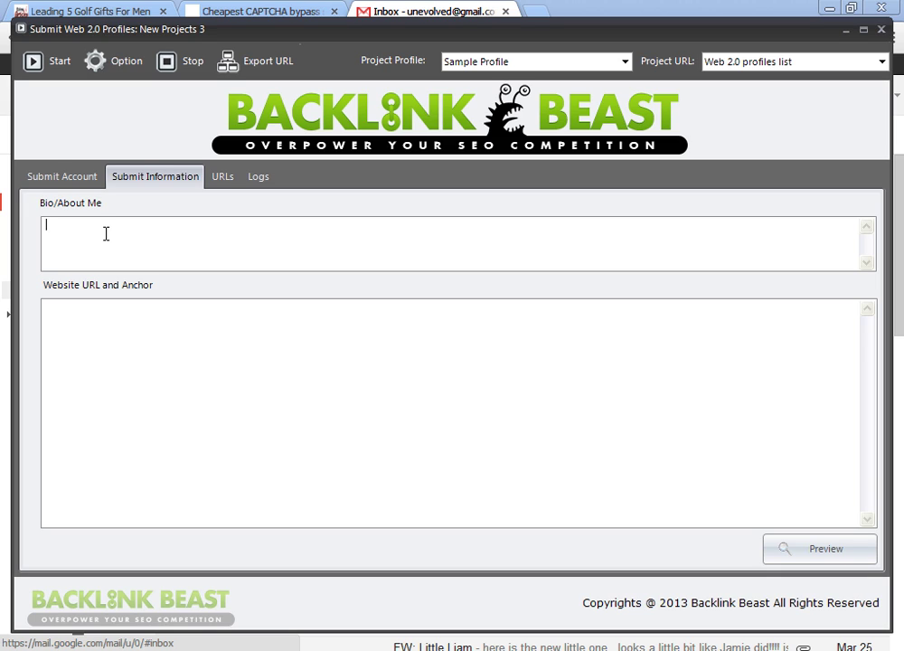
type("My name")
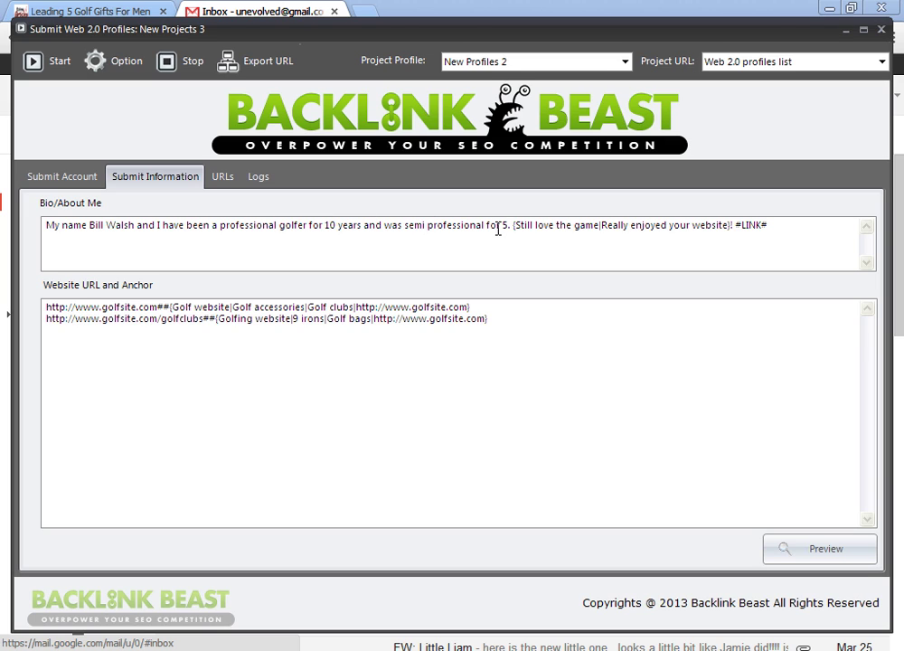
left_click_drag(514, 224, 731, 224)
left_click(554, 225)
left_click_drag(516, 224, 730, 224)
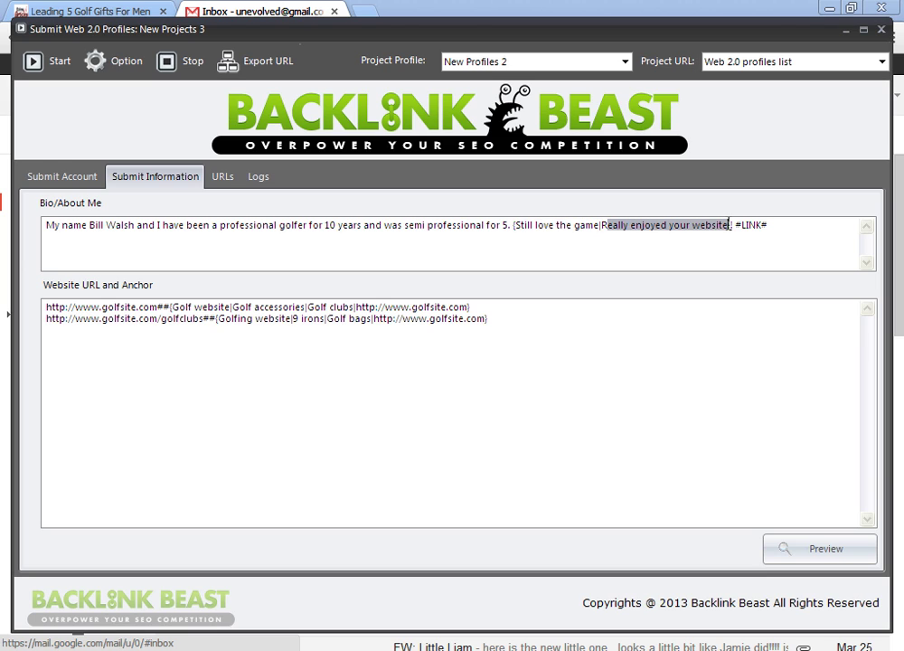
left_click(585, 238)
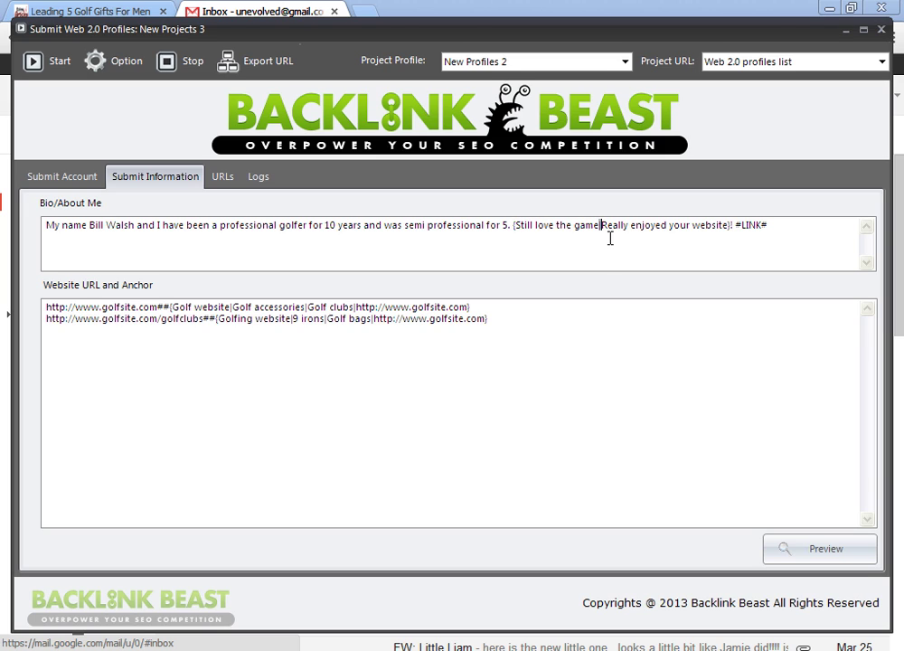
left_click_drag(722, 226, 772, 226)
left_click(755, 239)
left_click_drag(783, 226, 736, 228)
left_click(108, 333)
- Check the two golfsite.com URL lines and their spun anchor options, then preview the spun profile
left_click_drag(45, 307, 156, 307)
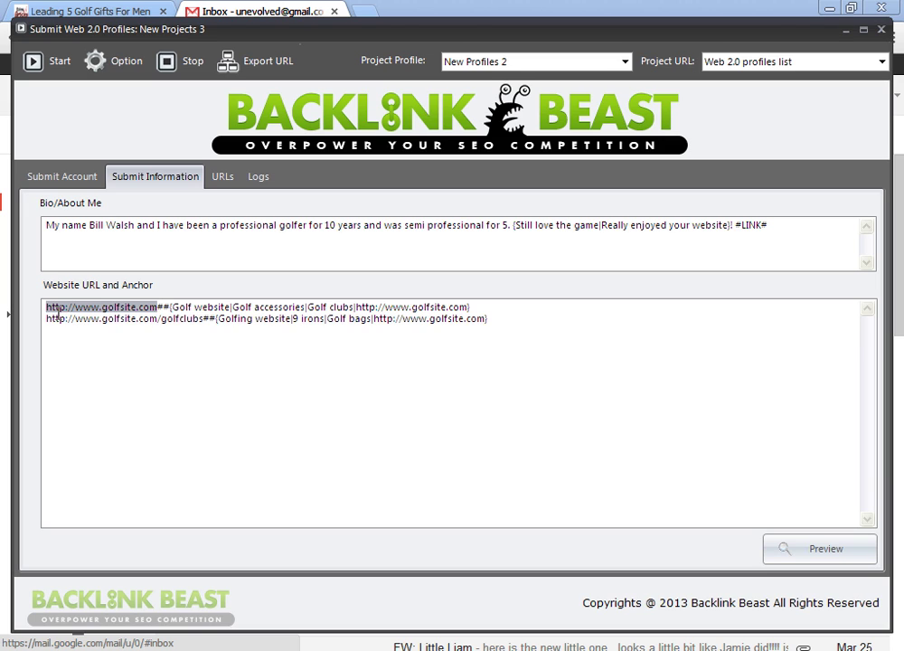
left_click(163, 307)
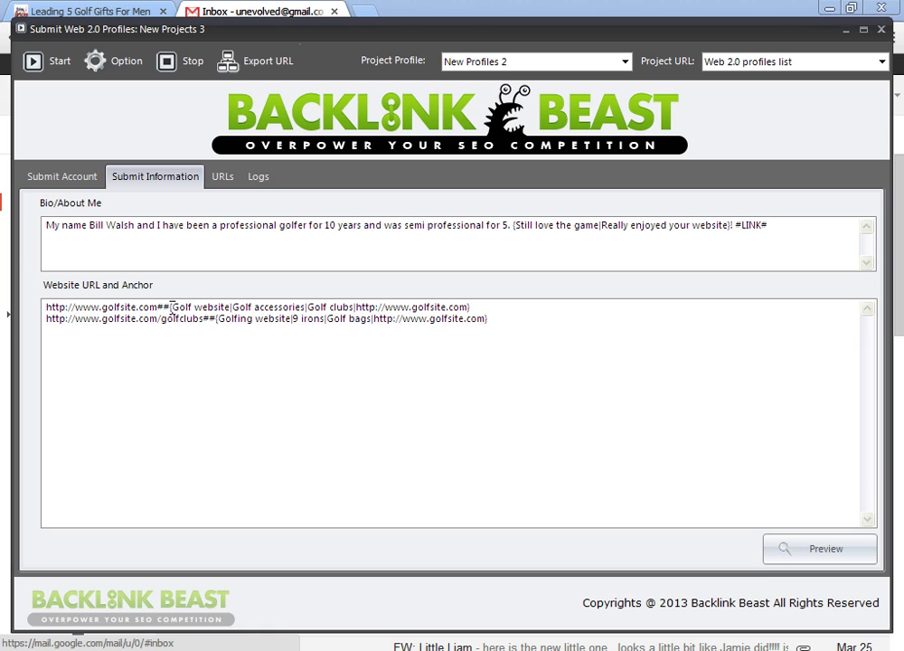
left_click_drag(172, 308, 478, 307)
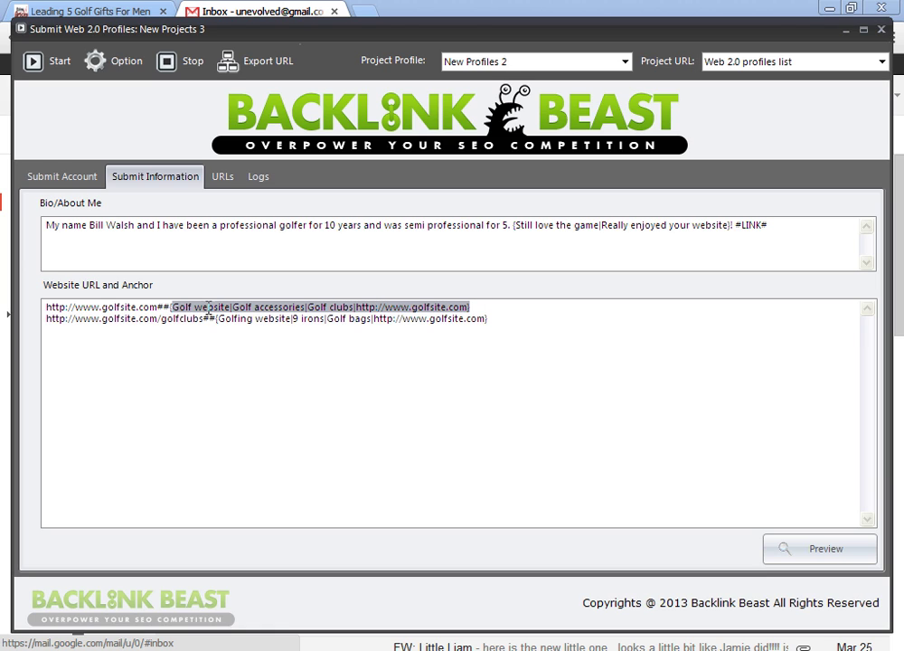
left_click(199, 307)
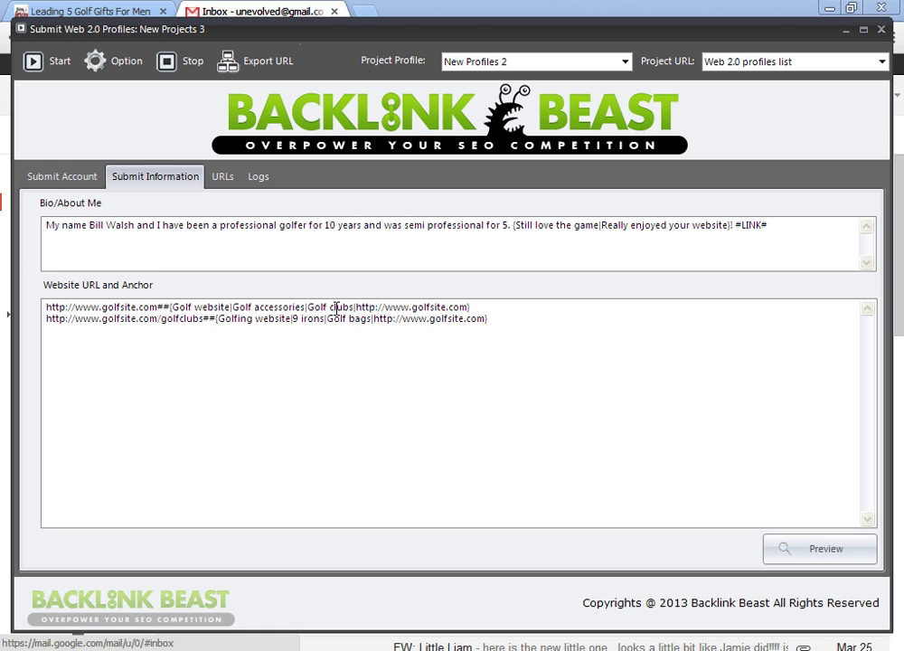
left_click_drag(355, 307, 462, 310)
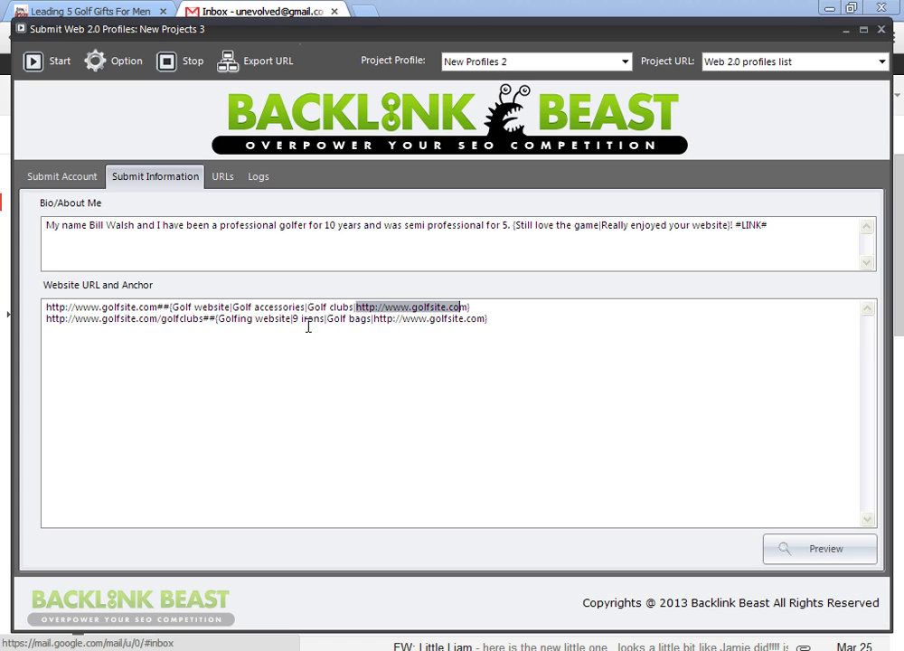
left_click(64, 319)
left_click_drag(46, 318, 205, 338)
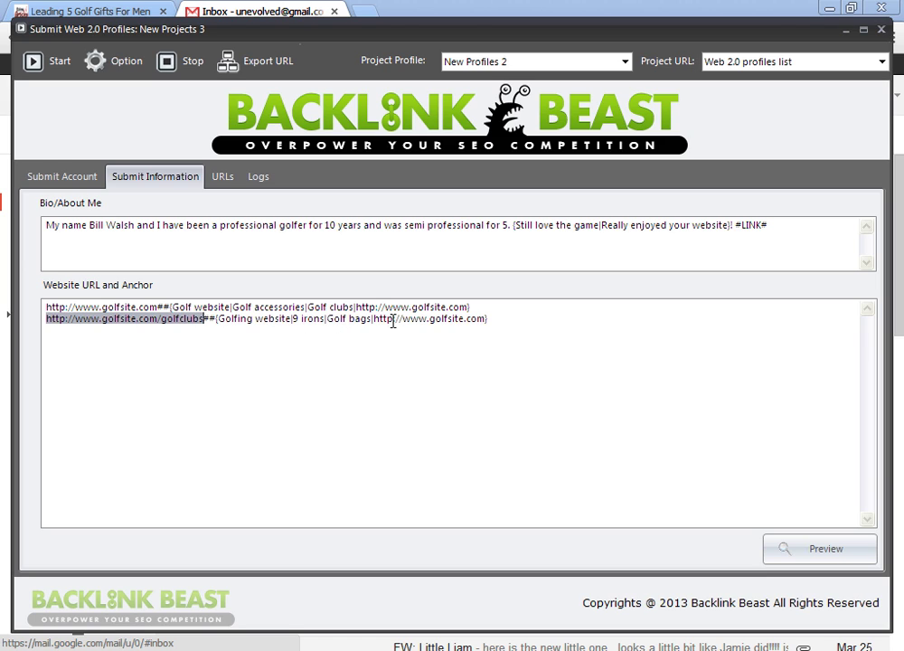
left_click_drag(387, 321, 471, 318)
left_click(824, 555)
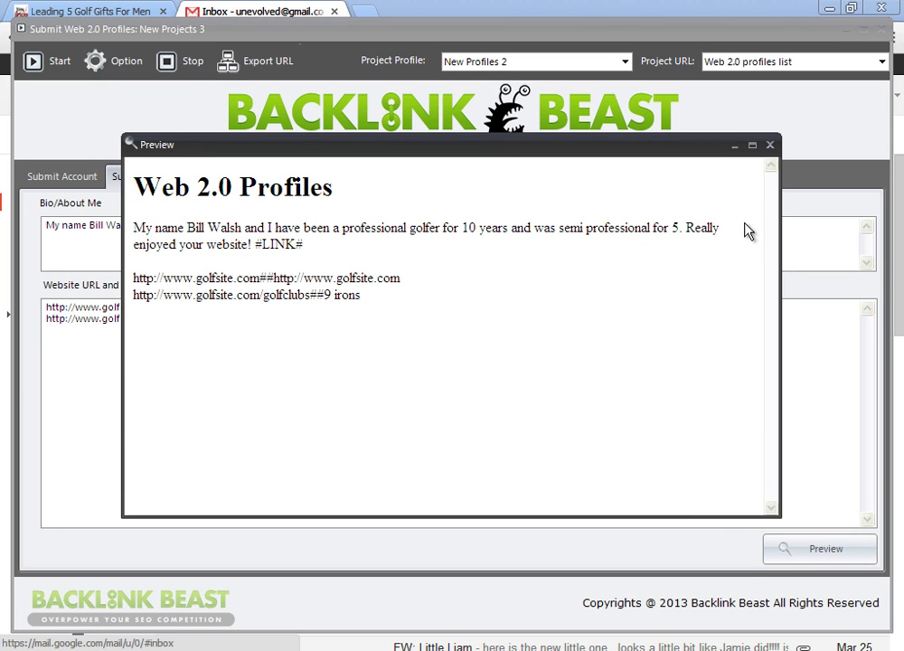
- Highlight the spun sentence, the #LINK# and the anchor texts, including '9 irons', in the preview
left_click_drag(684, 227, 150, 285)
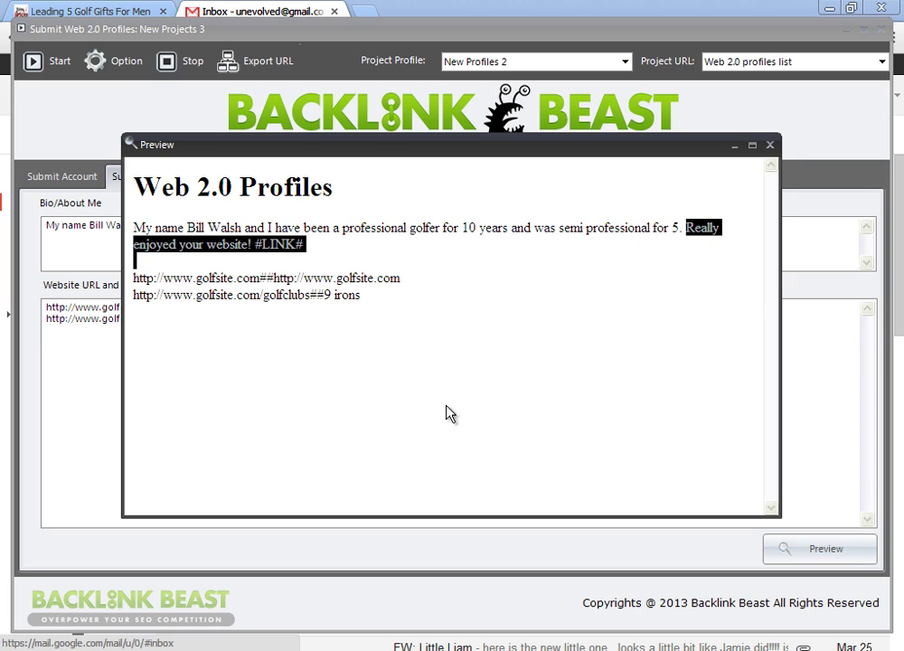
left_click_drag(274, 280, 410, 298)
left_click(356, 310)
left_click_drag(323, 295, 394, 291)
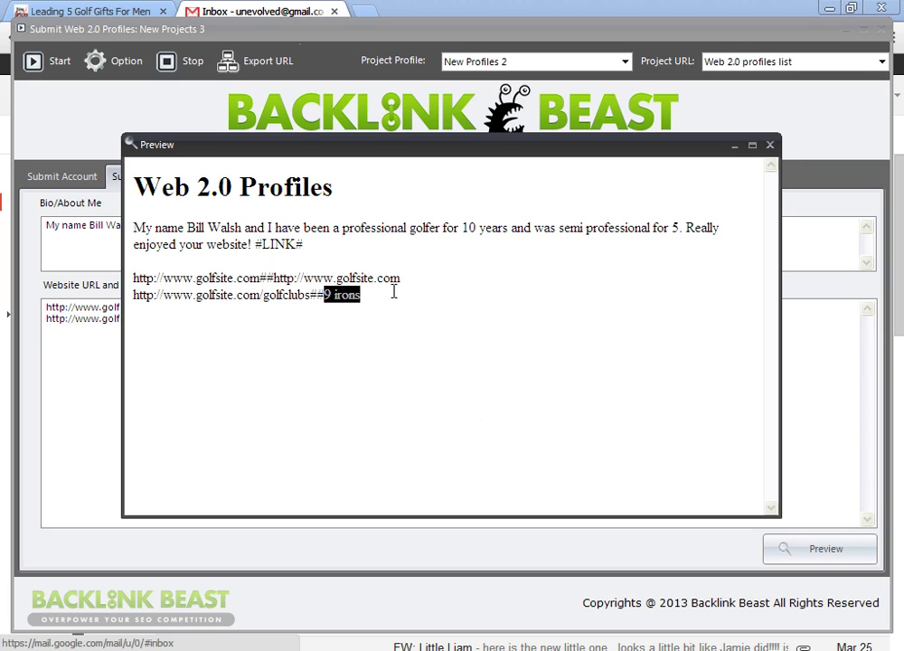
- Regenerate the preview to see a fresh spin, then close it
left_click(770, 144)
left_click(820, 549)
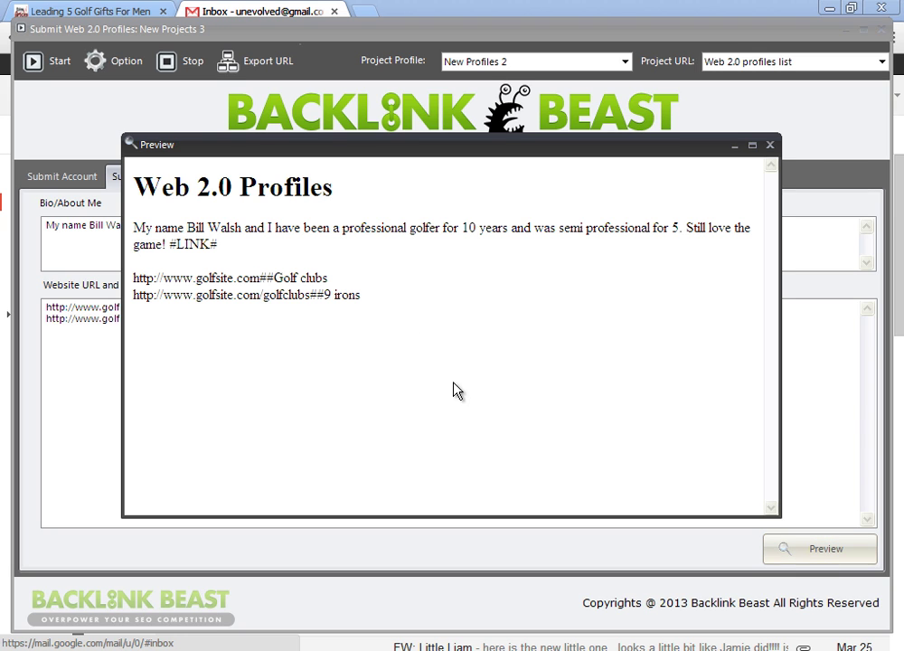
left_click(769, 145)
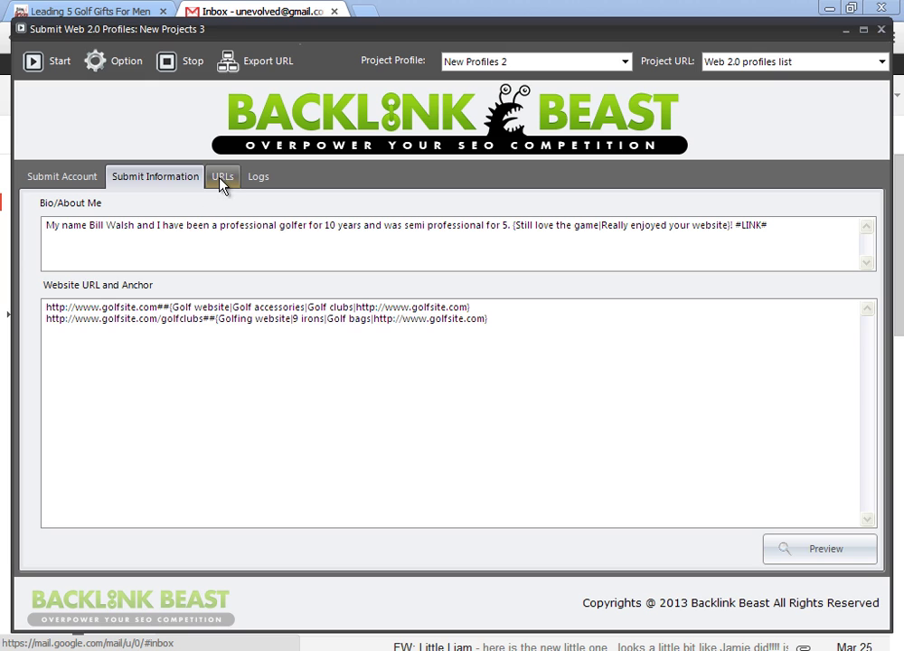
- Untick site 001 and sort by Username descending so the ten account sites come first
left_click(65, 177)
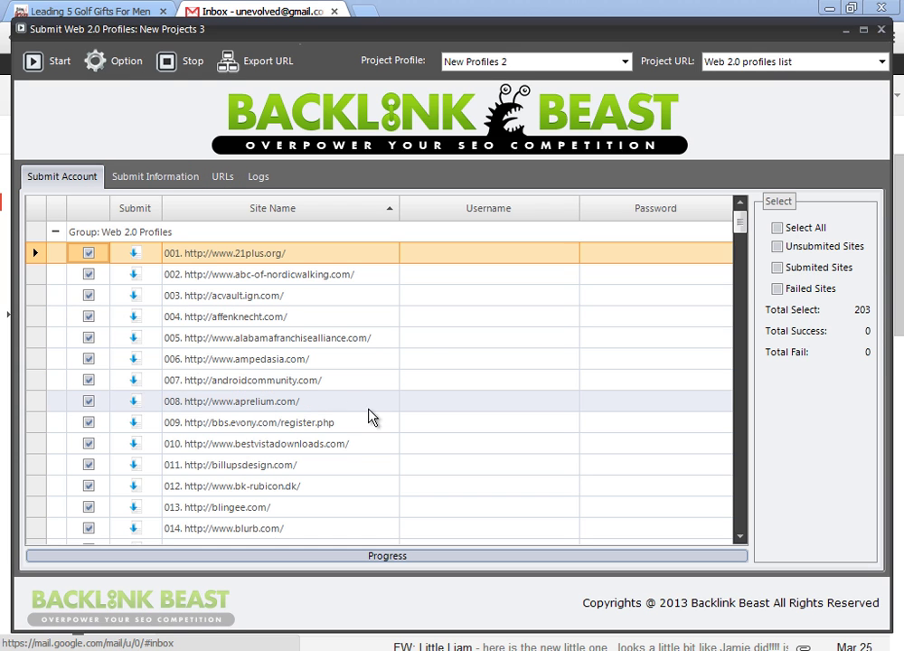
left_click(88, 253)
left_click(485, 215)
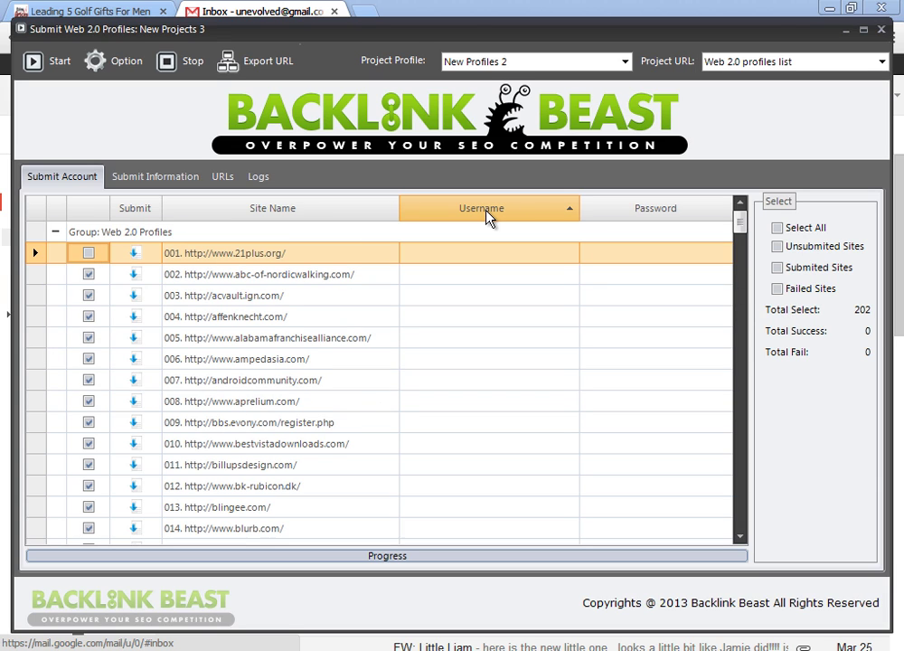
left_click(486, 215)
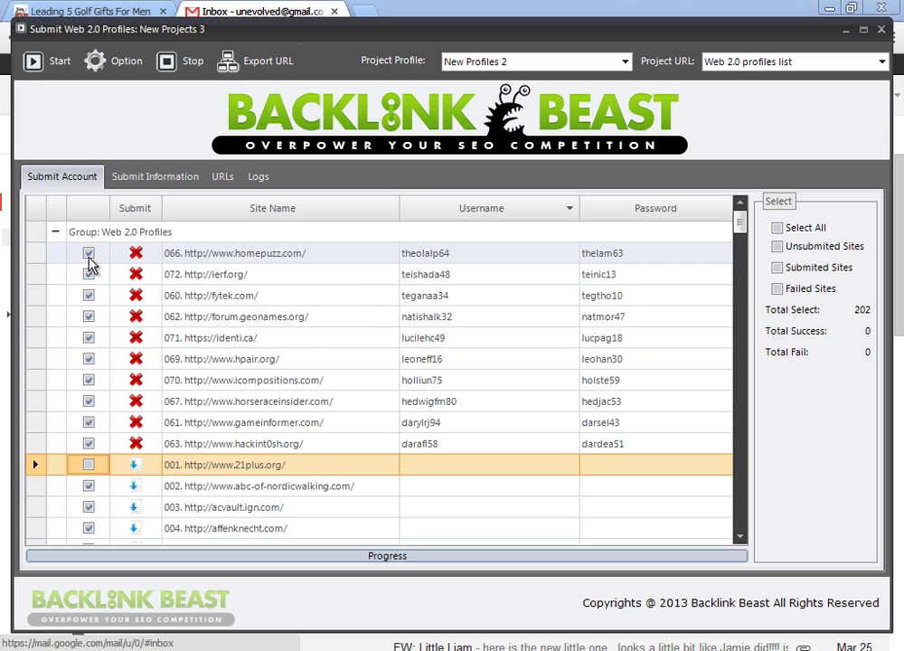
scroll(294, 478, "down", 1)
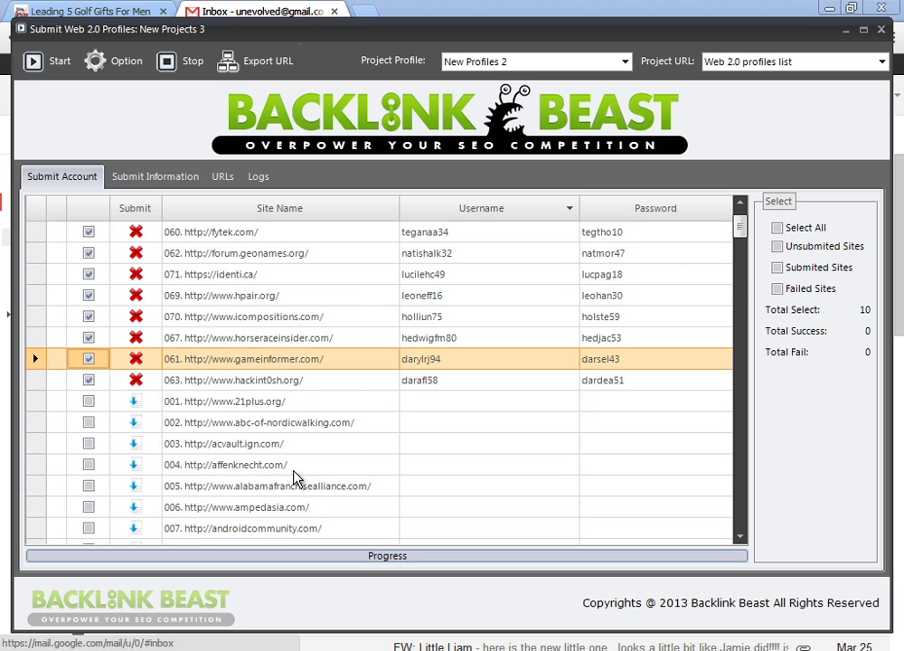
scroll(297, 479, "down", 1)
scroll(307, 434, "up", 2)
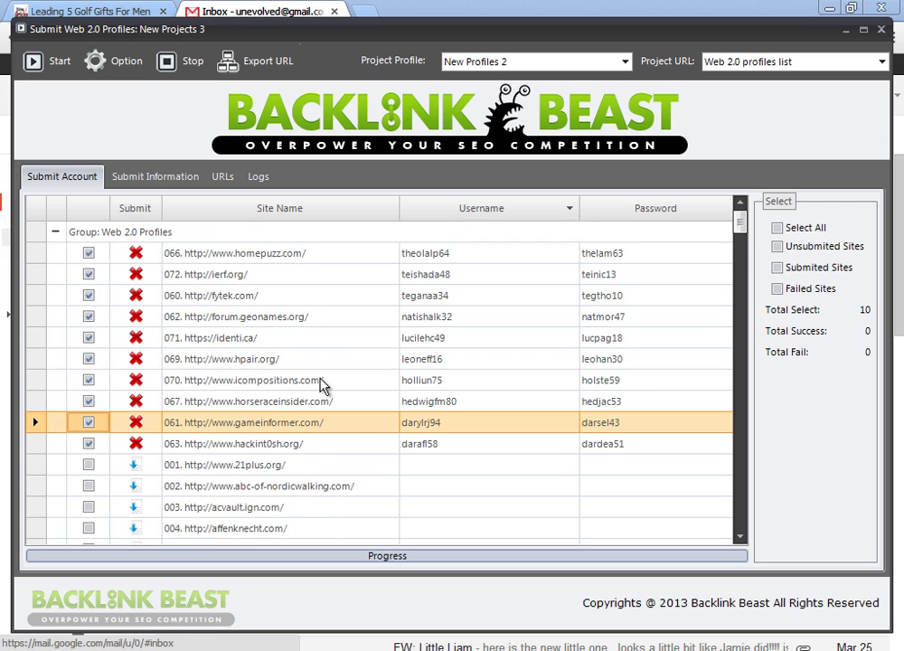
- Start the profile submission on the ten selected sites and let it reach 100%
left_click(58, 65)
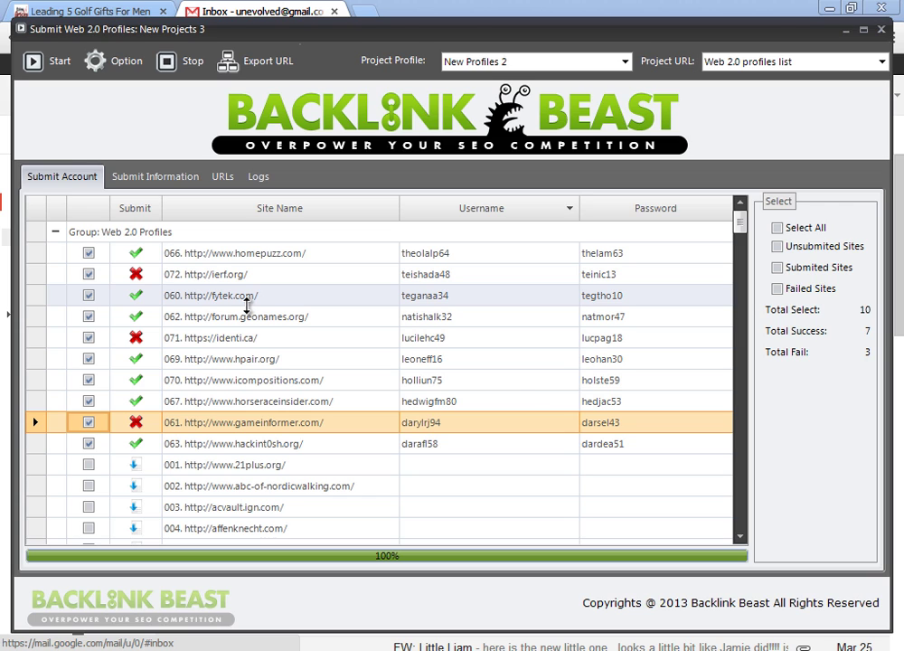
- Close the finished project, open the 'Web 2.0 profiles list' and select the horseraceinsider.com profile URL
left_click(880, 29)
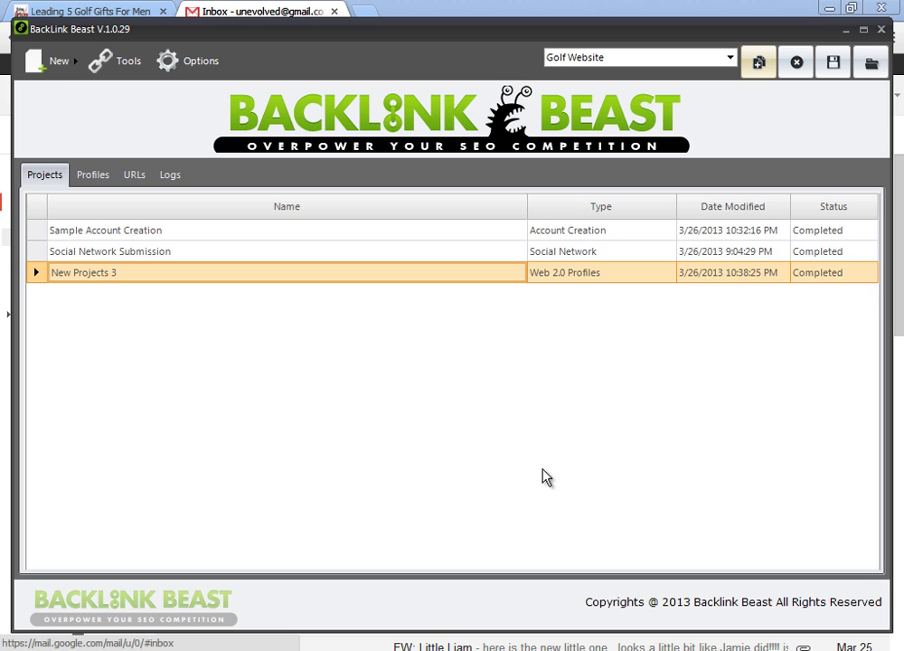
left_click(136, 176)
double_click(114, 253)
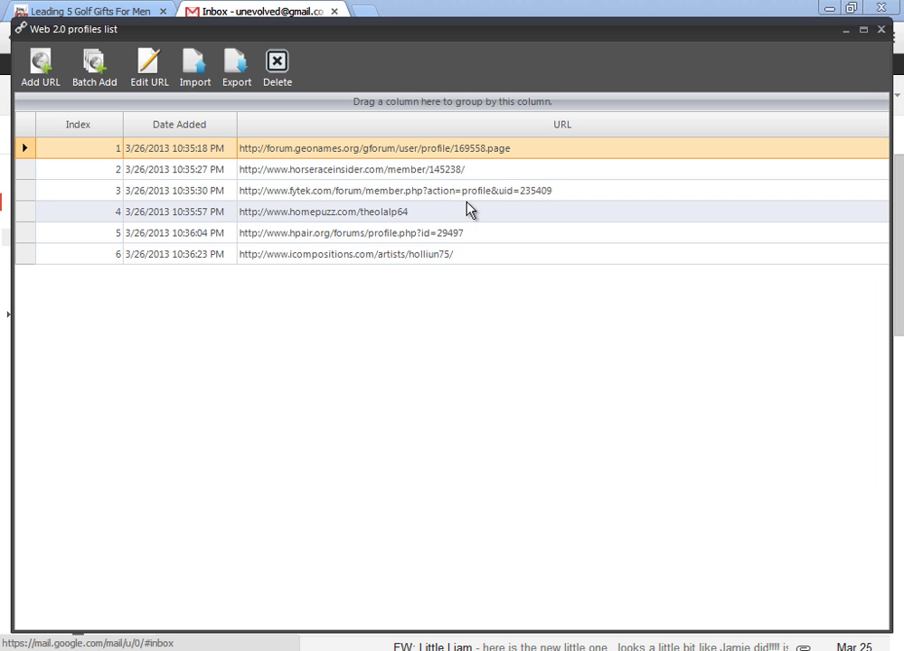
left_click(371, 216)
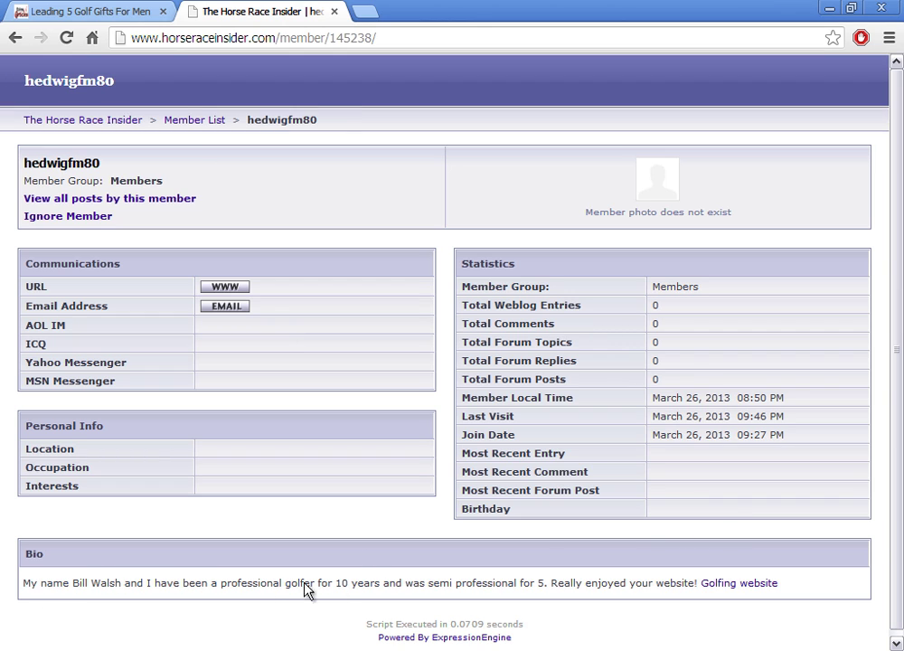
- Follow the bio's 'Golfing website' link through to golfsite.com
left_click(741, 584)
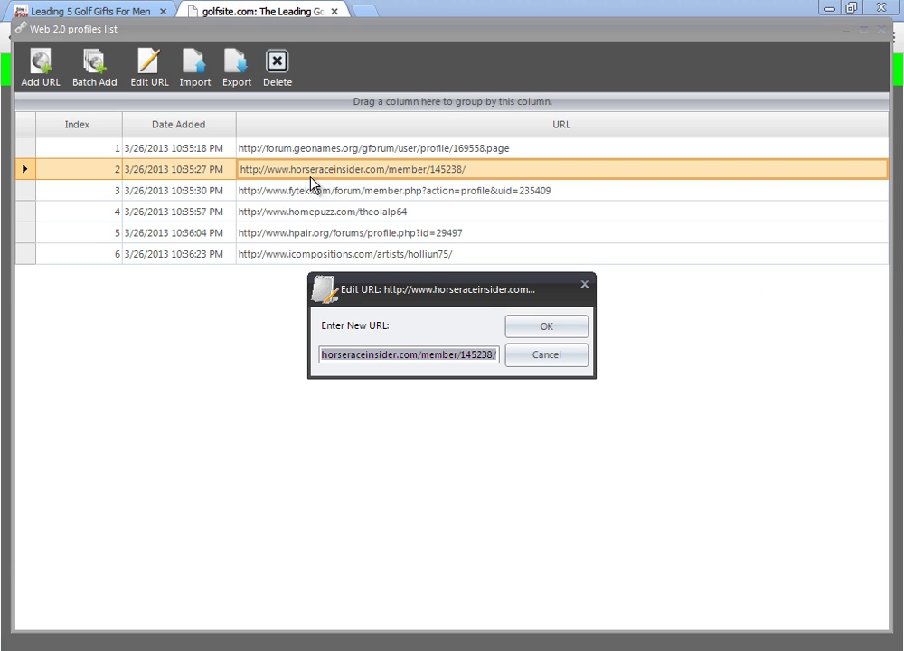
- Cancel the URL edit, close the profiles list, and bring up New > Submission
left_click(585, 286)
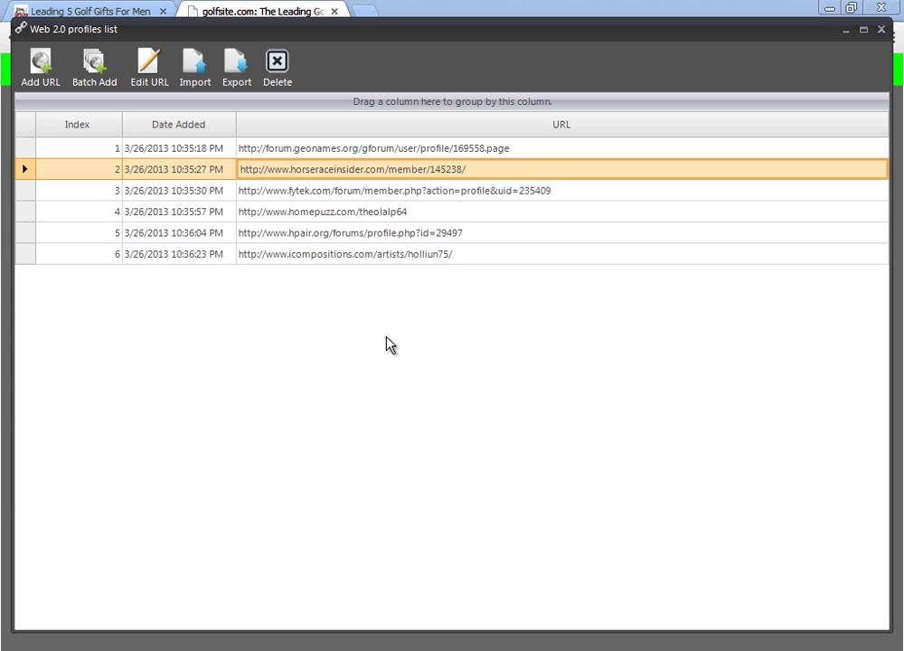
left_click(882, 30)
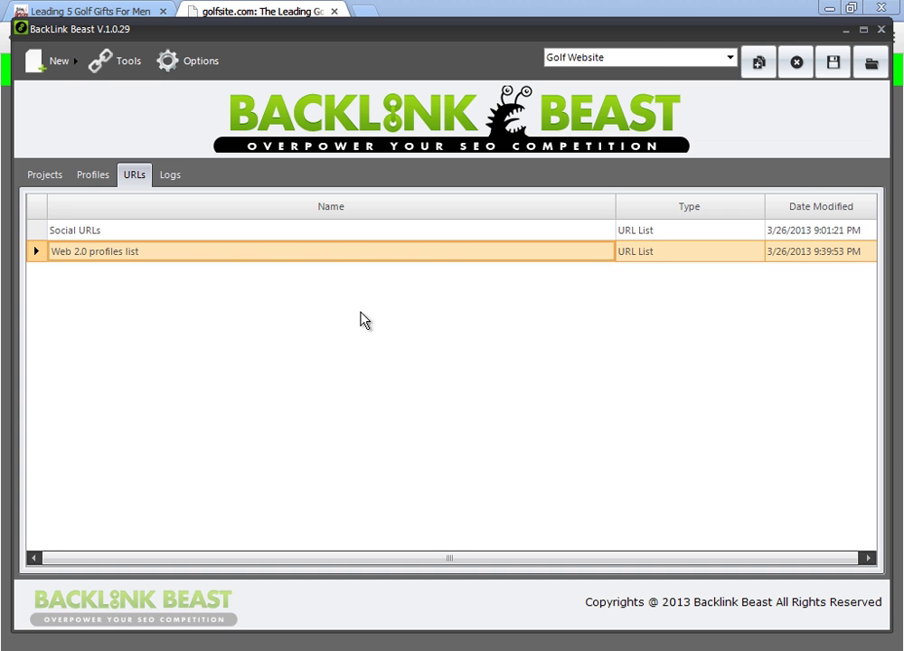
left_click(65, 61)
mouse_move(87, 113)
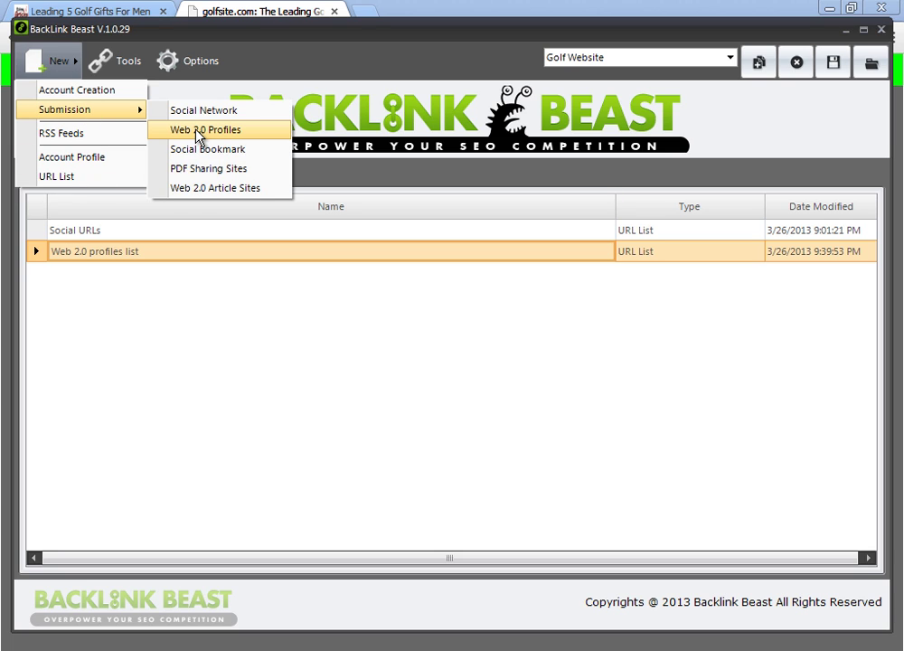